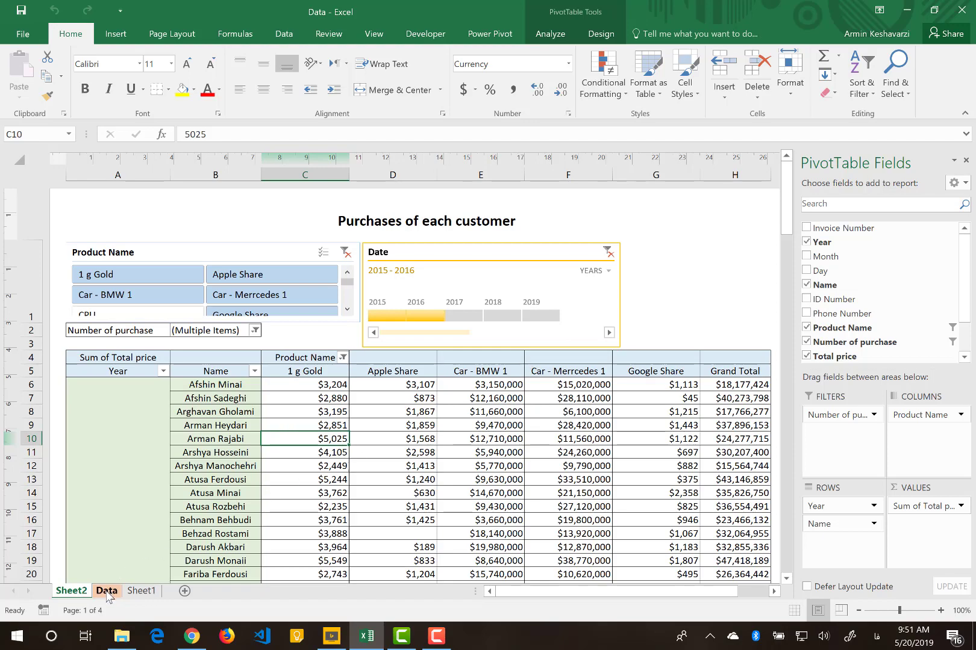
Step: Look over the purchase columns on the Data sheet and return to the pivot table on Sheet2
left_click(106, 595)
scroll(647, 273, "right", 3)
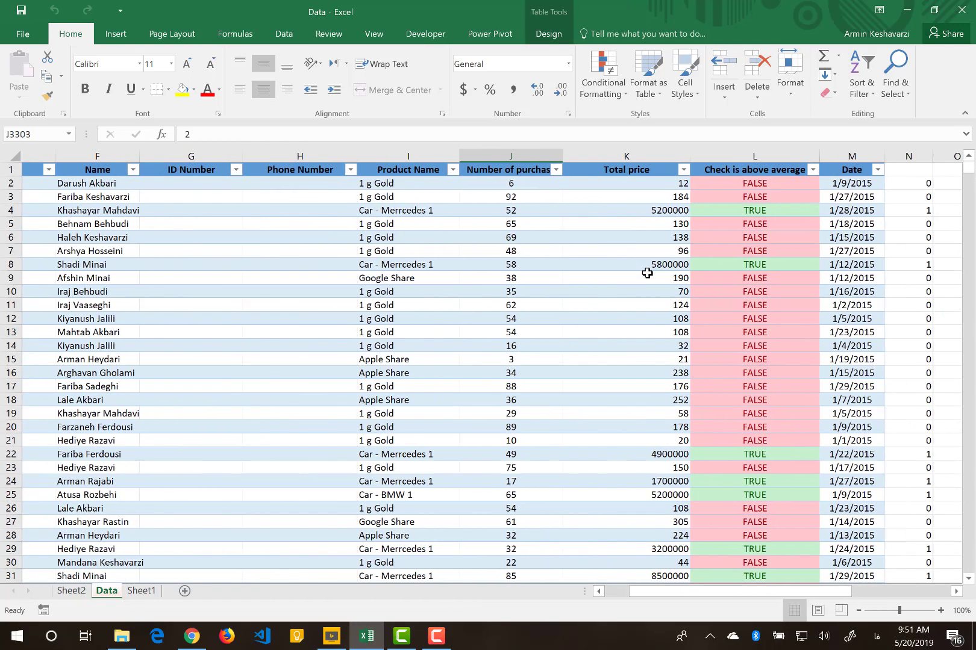
scroll(647, 273, "right", 2)
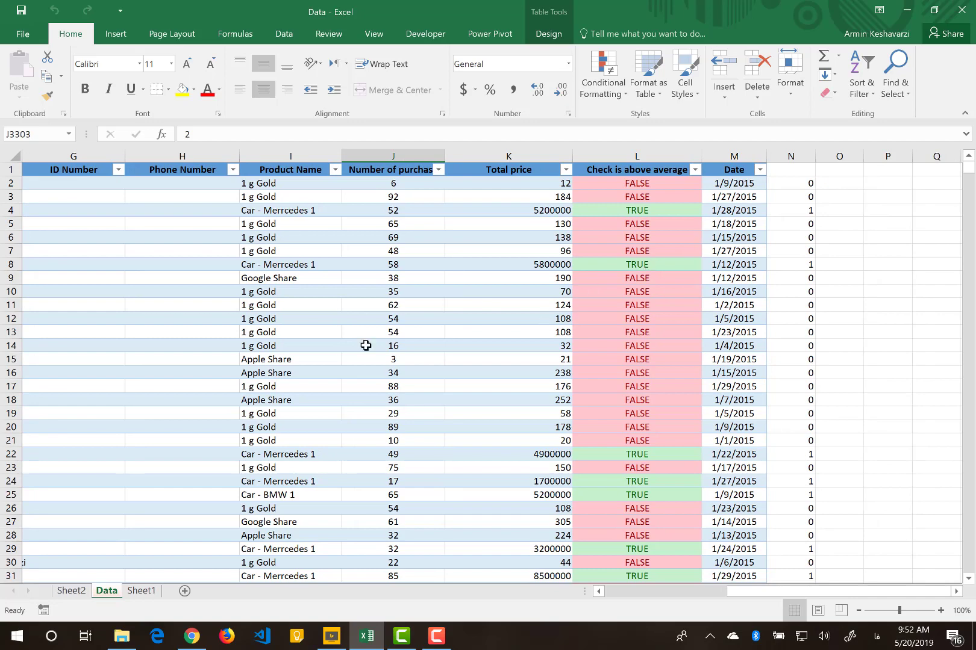
left_click(71, 591)
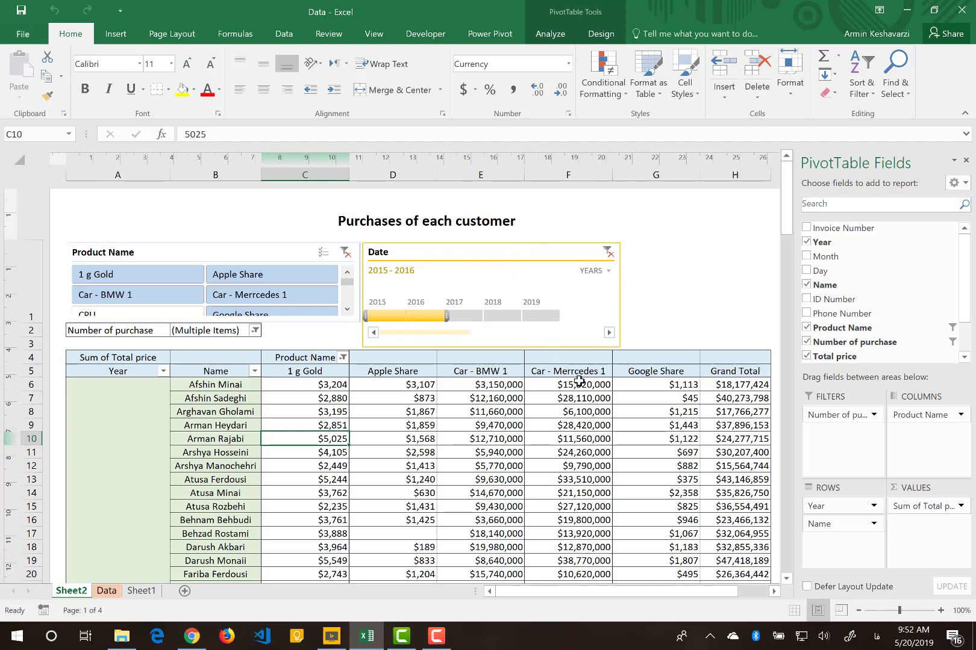
mouse_move(605, 425)
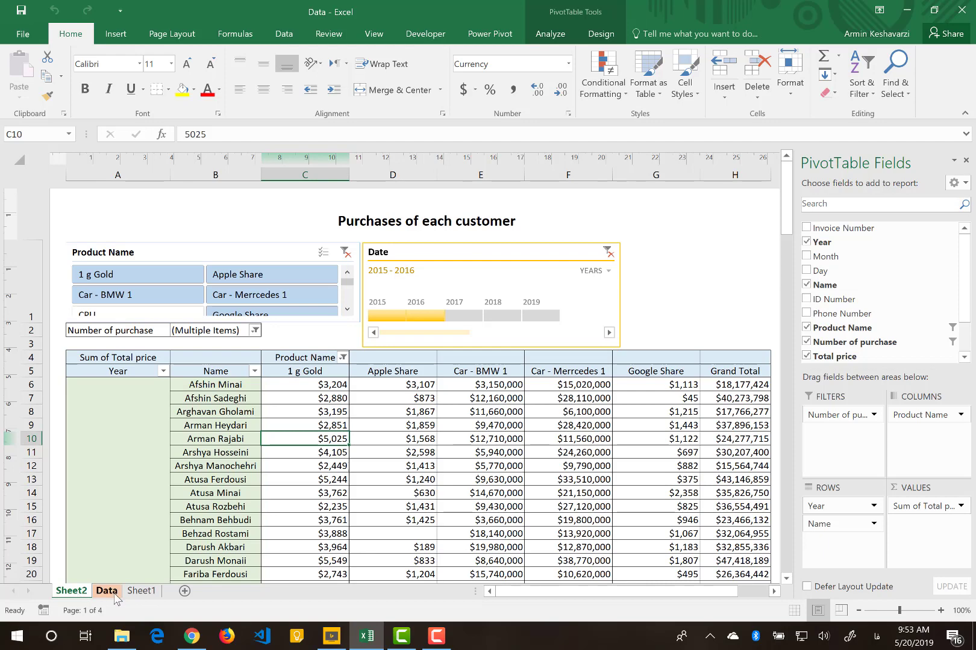
Step: Inspect the DATE formula in cell M2 of the Data sheet, leave it unedited and return to Sheet2
left_click(106, 591)
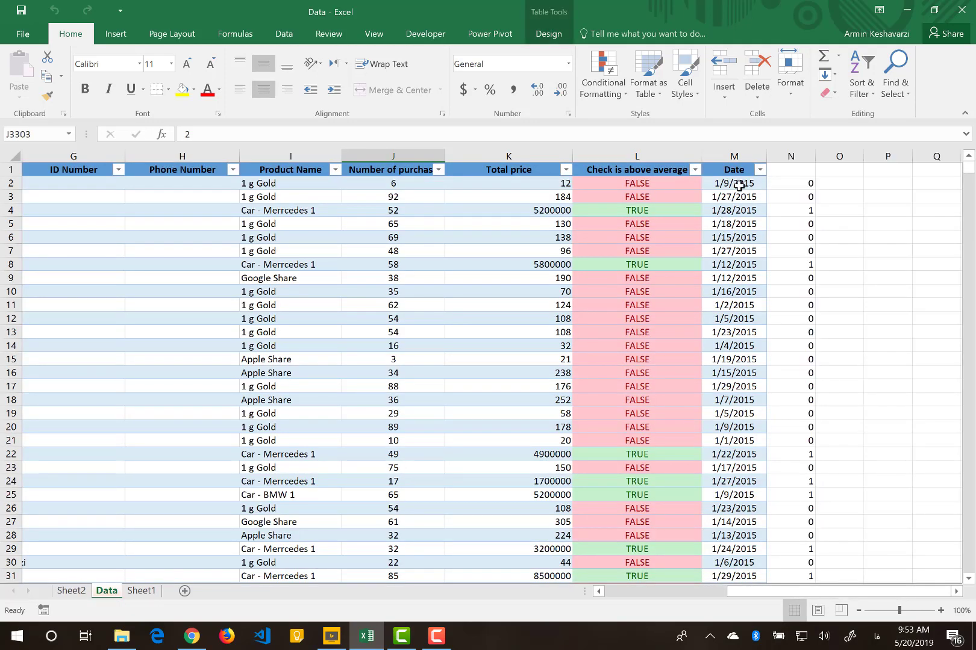
left_click(739, 184)
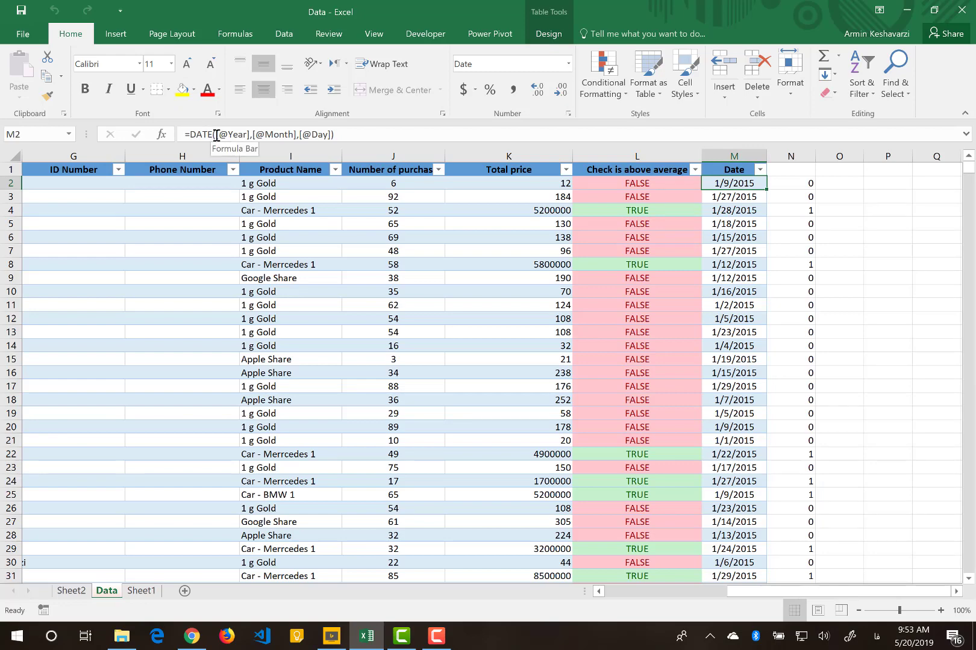
left_click_drag(216, 134, 192, 131)
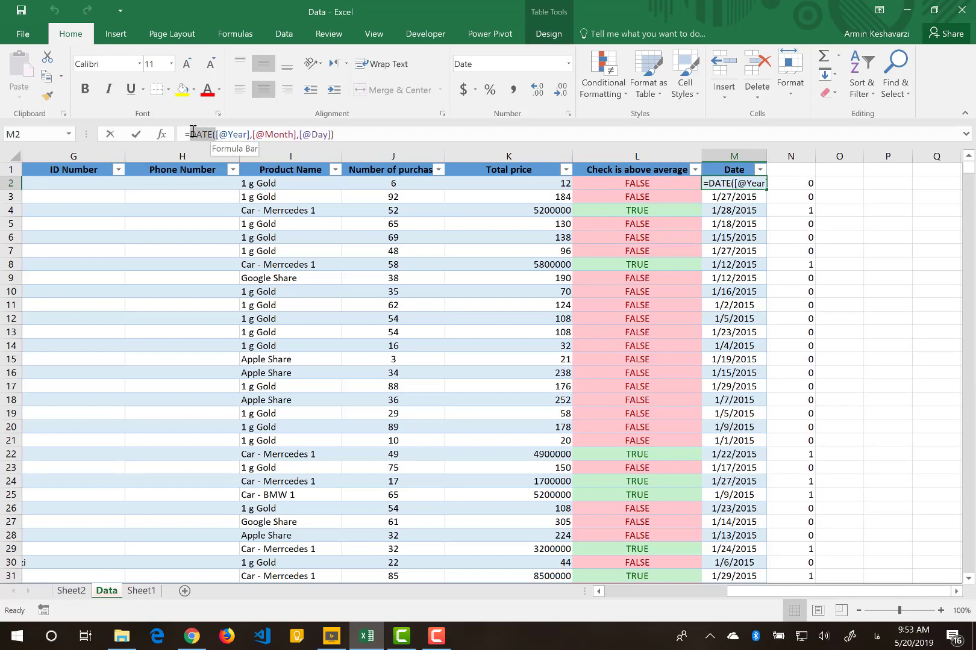
key("Escape")
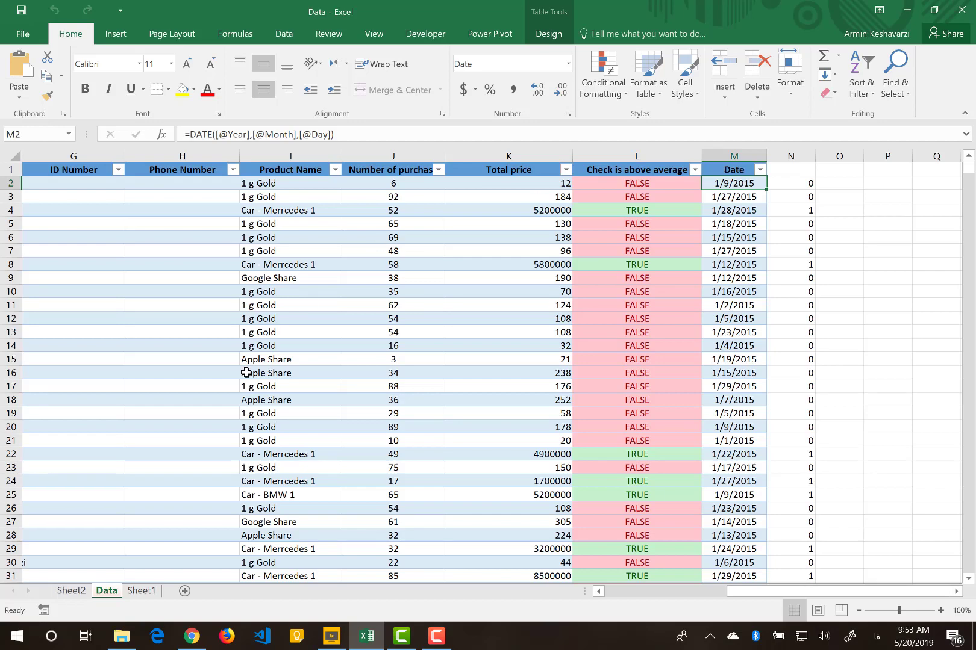
left_click(73, 591)
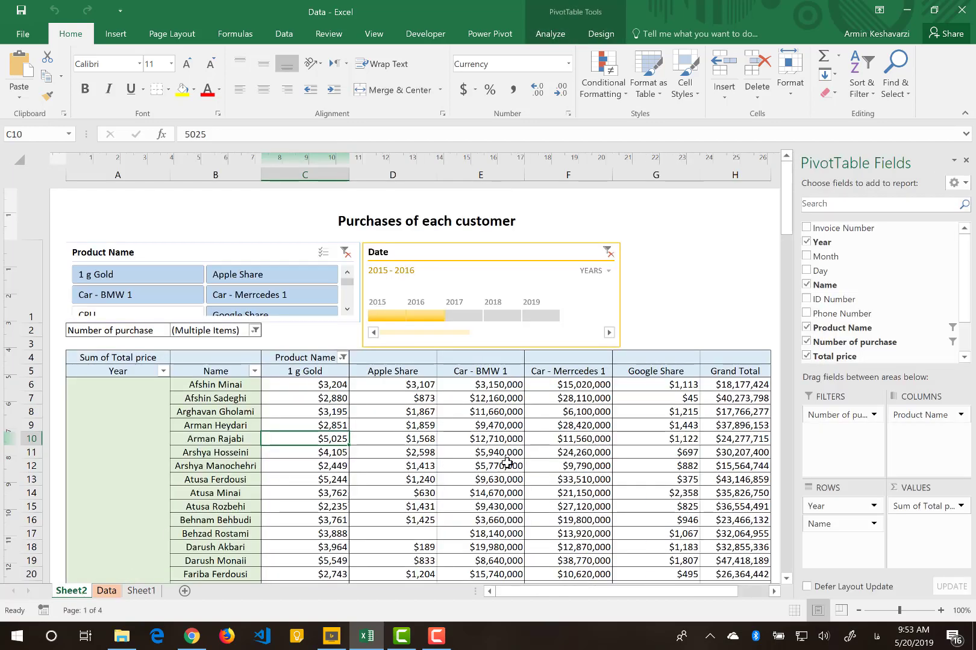
Step: Start a new calculated field for the pivot table and name it Date2
left_click(508, 464)
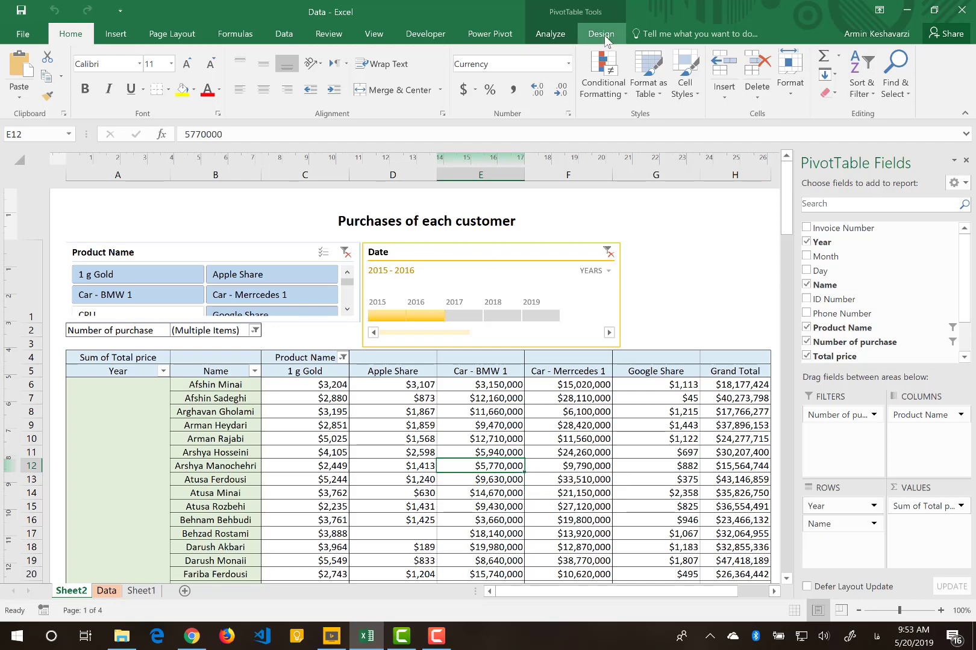
left_click(550, 34)
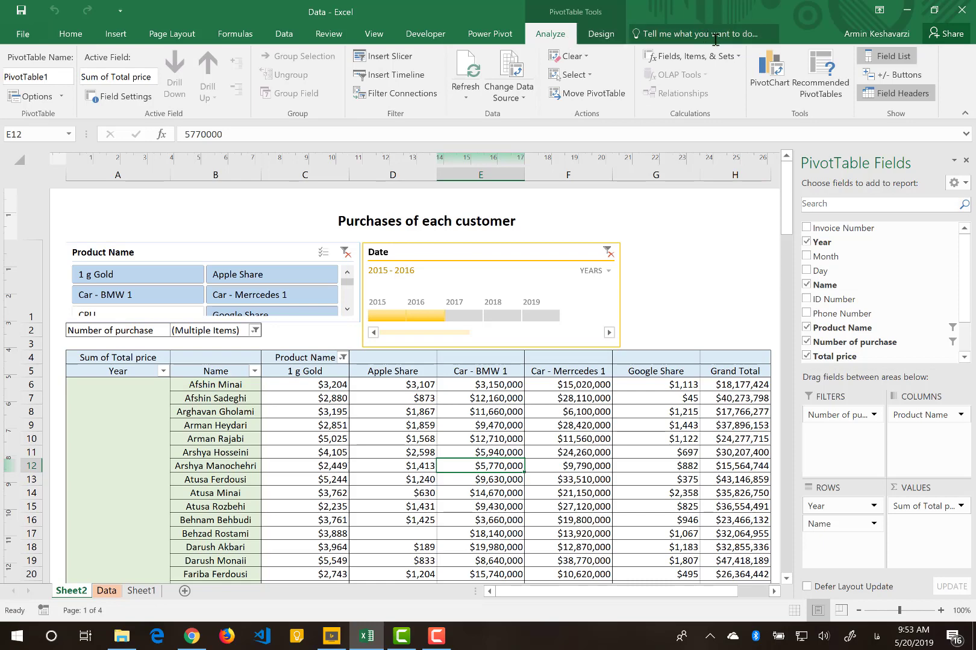
left_click(688, 60)
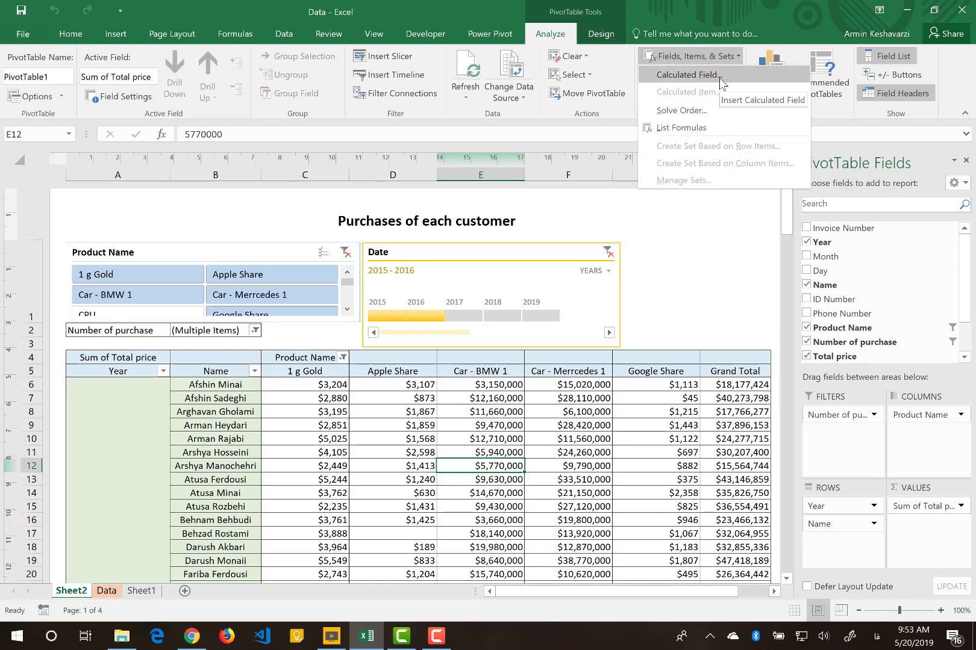
left_click(719, 75)
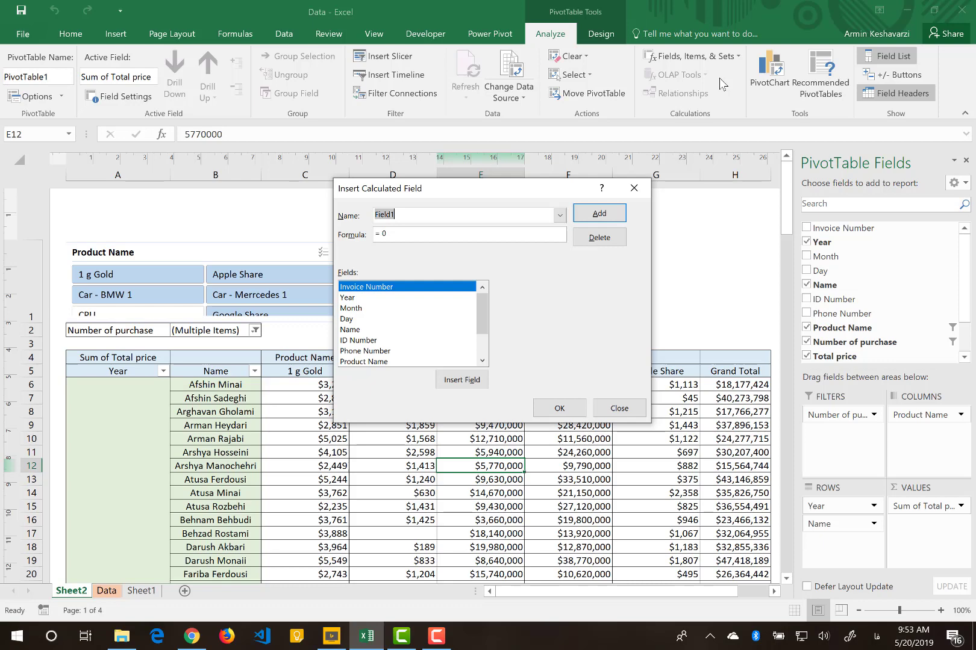
type("Date")
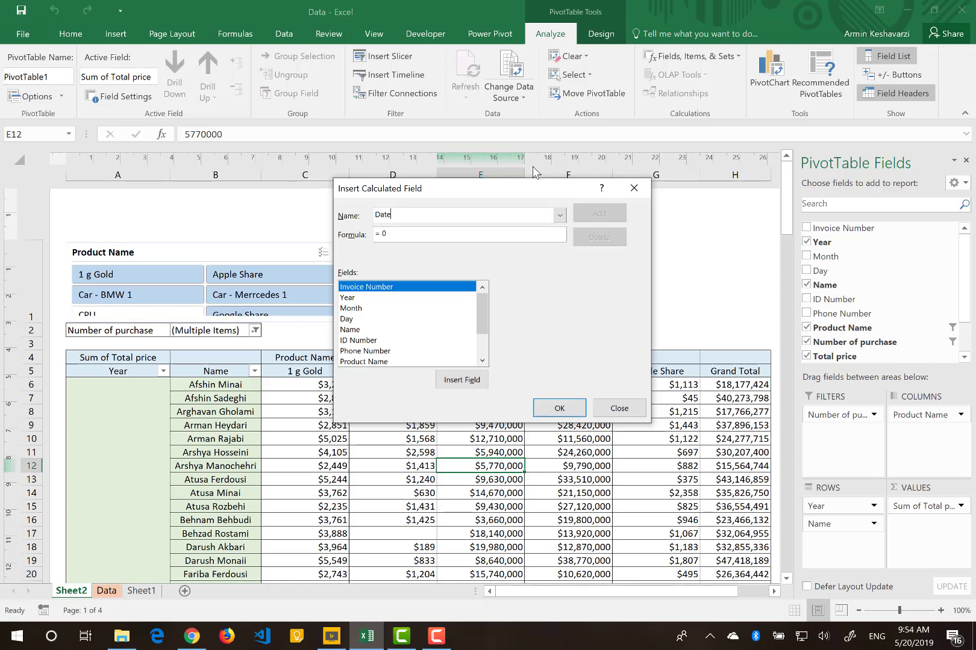
type("2")
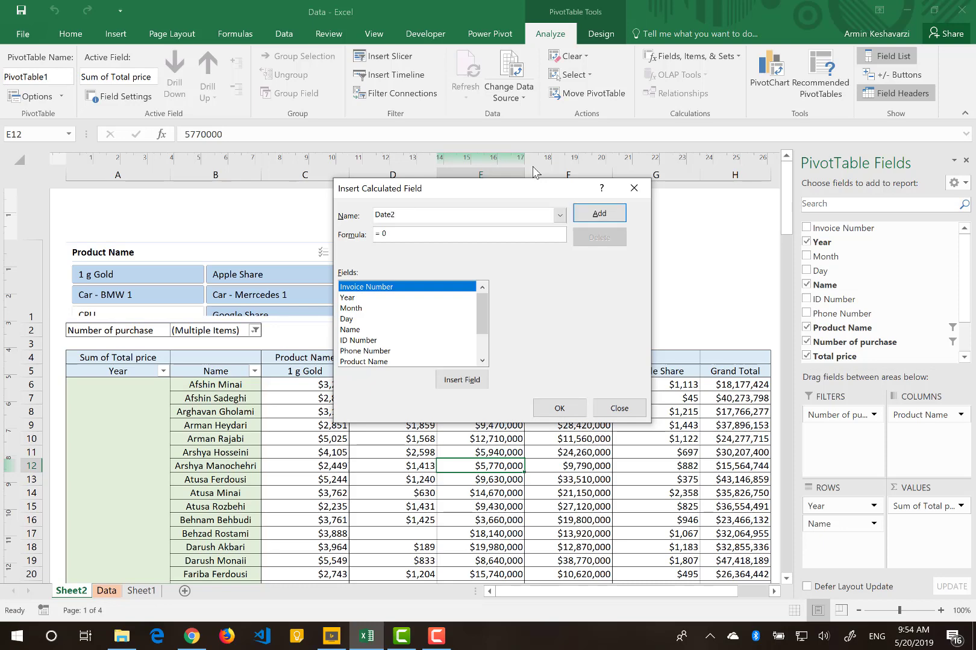
Step: Define the Date2 formula as =DATE(Year, Month, Day) and add the calculated field to the pivot table
double_click(397, 233)
type("DATE(")
double_click(348, 298)
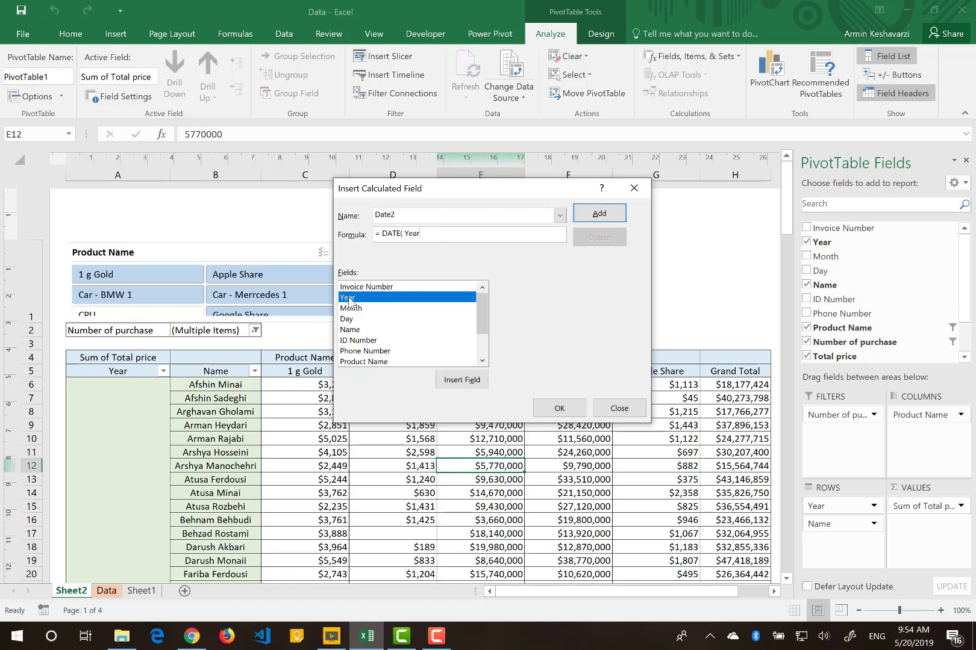
type(",")
double_click(376, 309)
type(",")
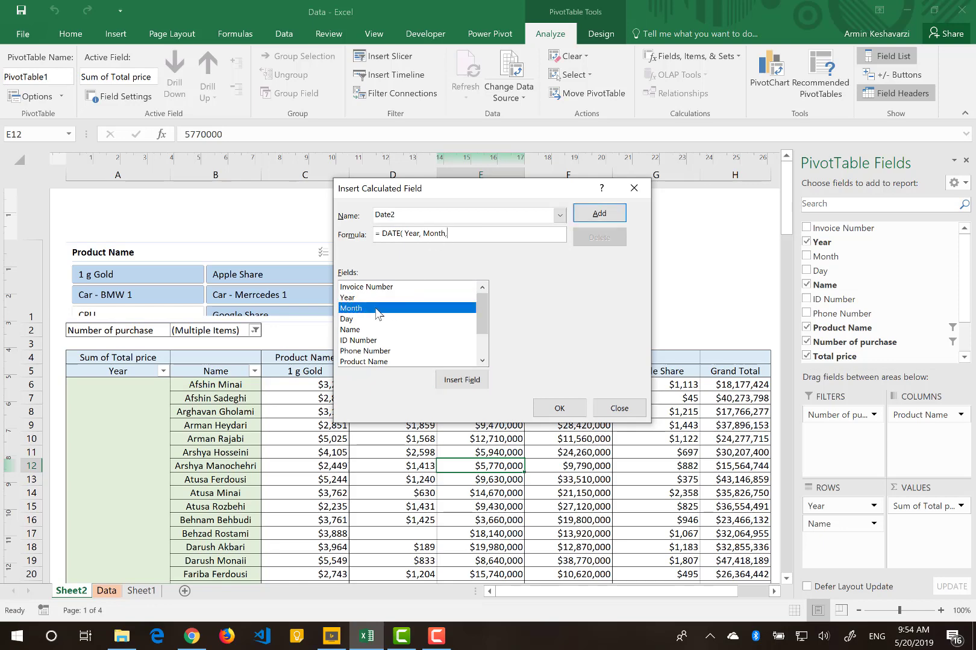
left_click(347, 321)
double_click(346, 321)
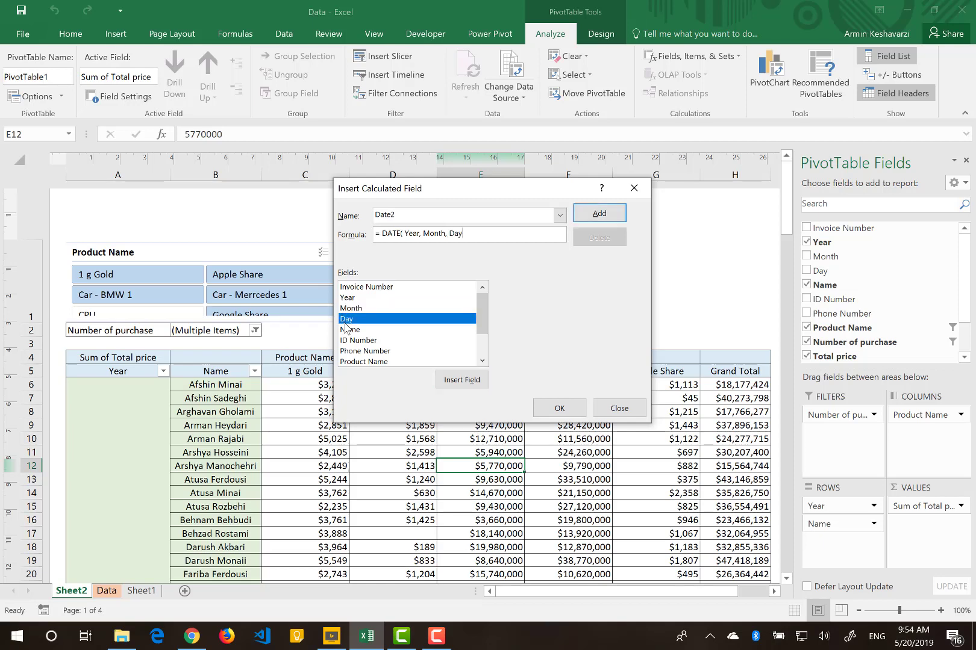
type(")")
left_click(605, 215)
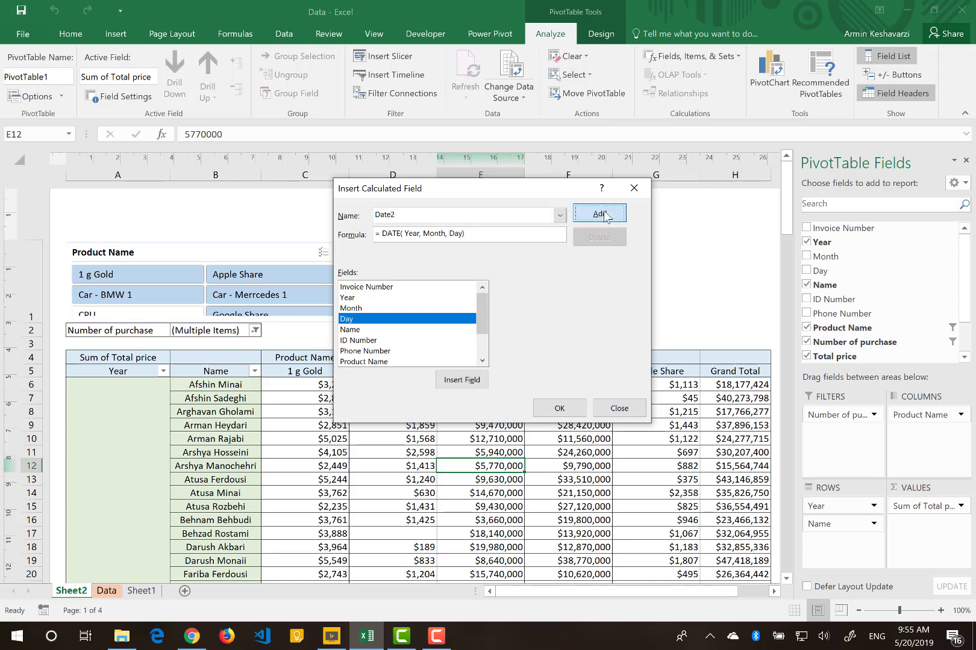
left_click(559, 409)
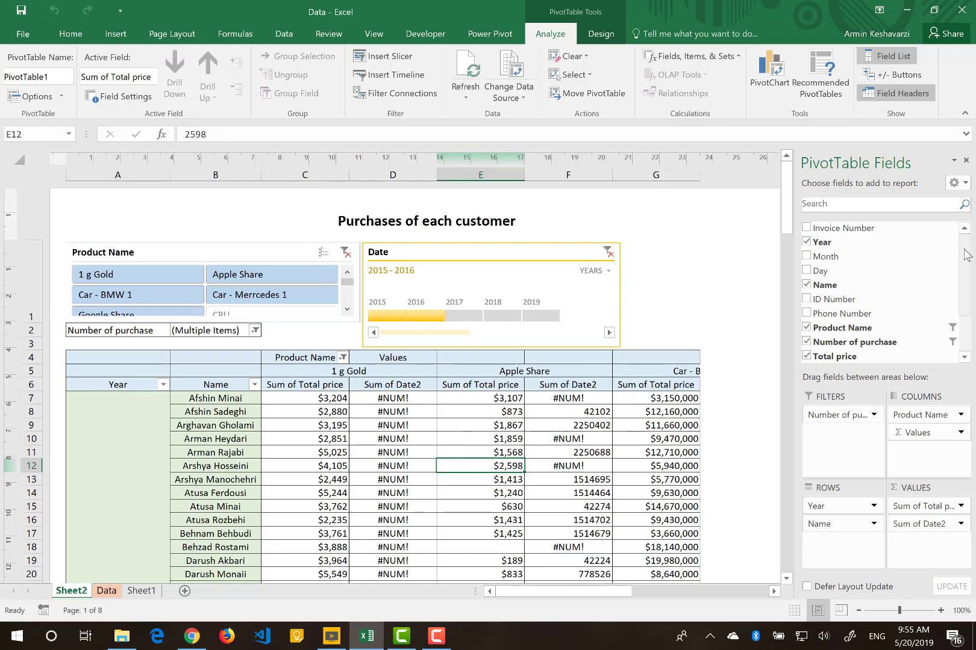
Step: Remove Date2 from the pivot table layout and check which fields are offered for a timeline, without inserting one
scroll(967, 255, "down", 2)
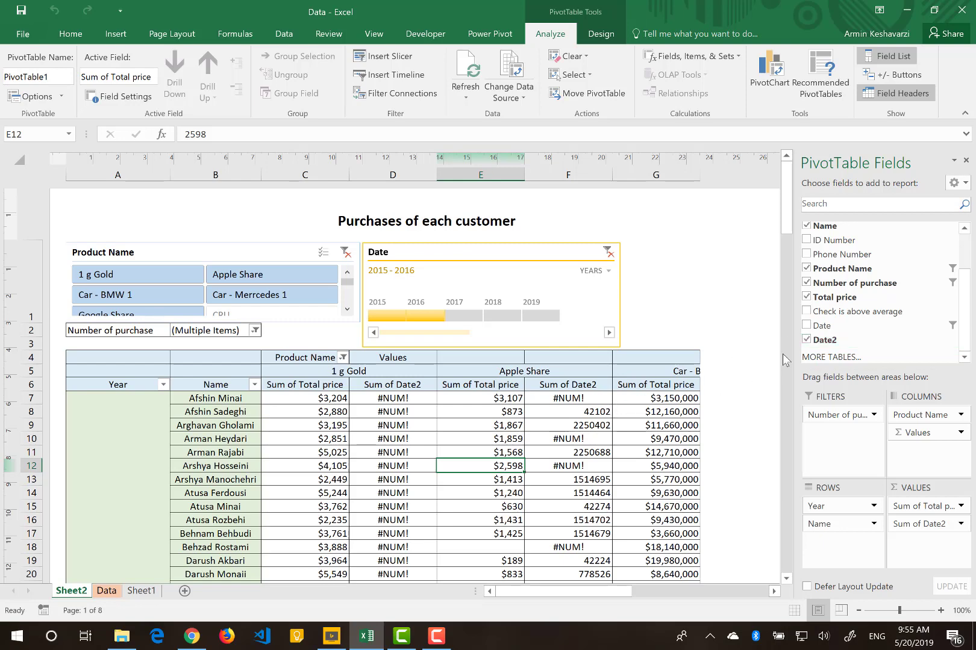
left_click(806, 341)
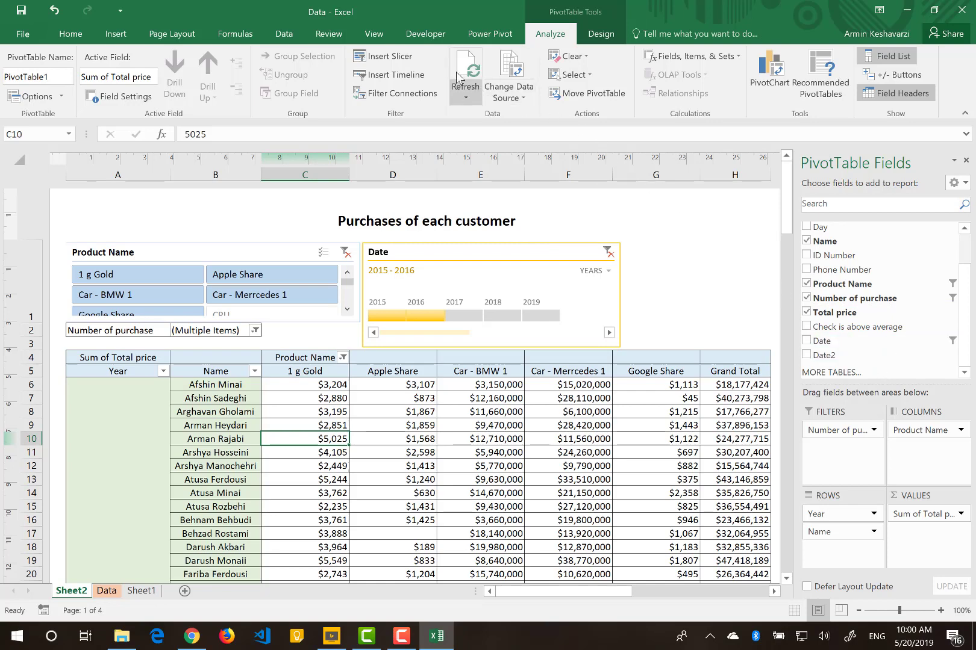
left_click(386, 76)
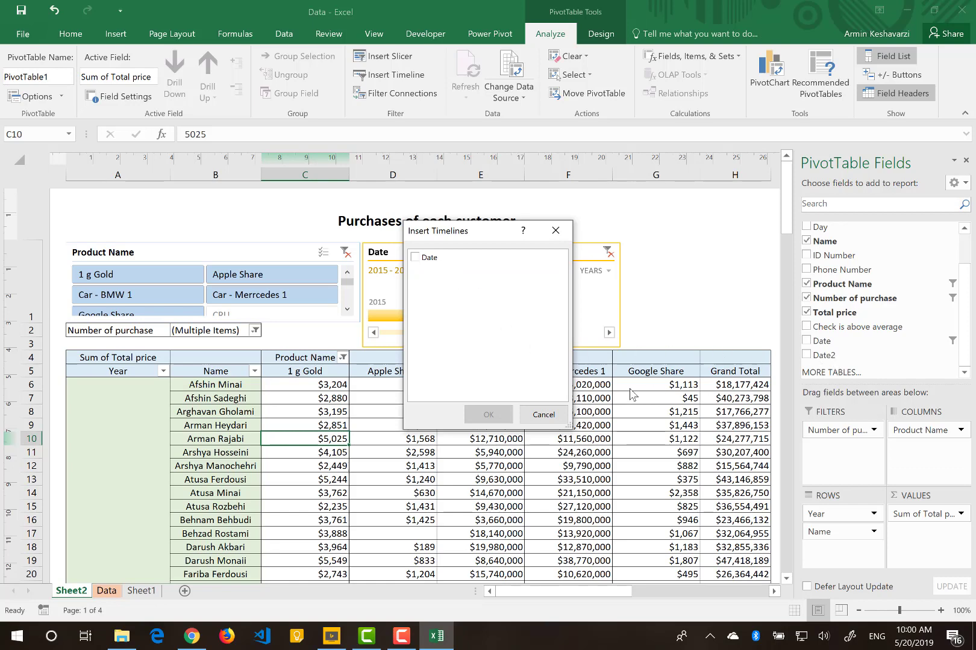
left_click(549, 414)
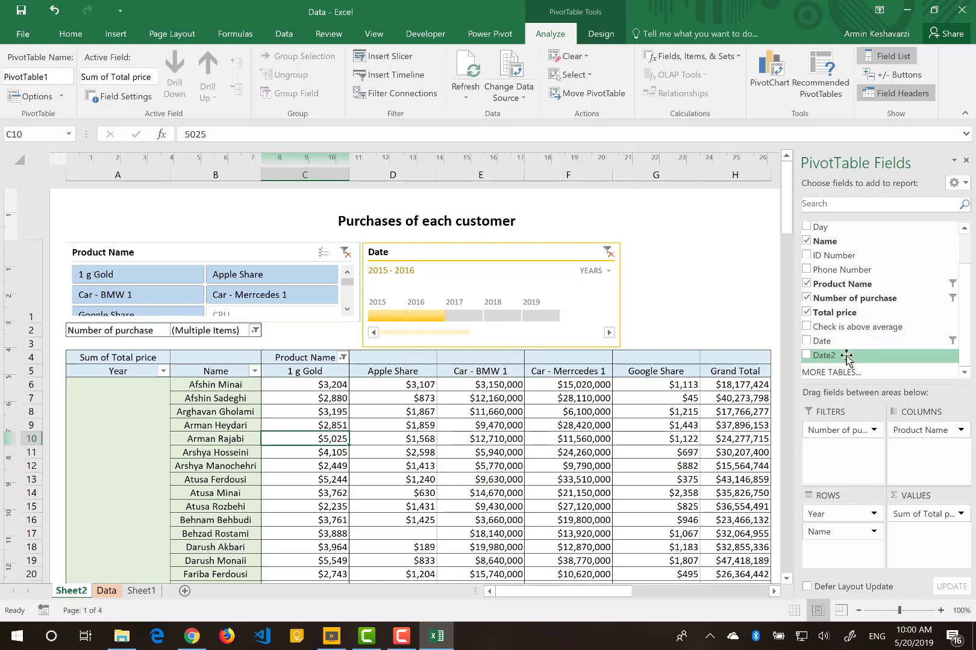
Step: Add the Date2 field to the pivot table's values area, and remove it again
left_click_drag(847, 357, 929, 540)
left_click(929, 533)
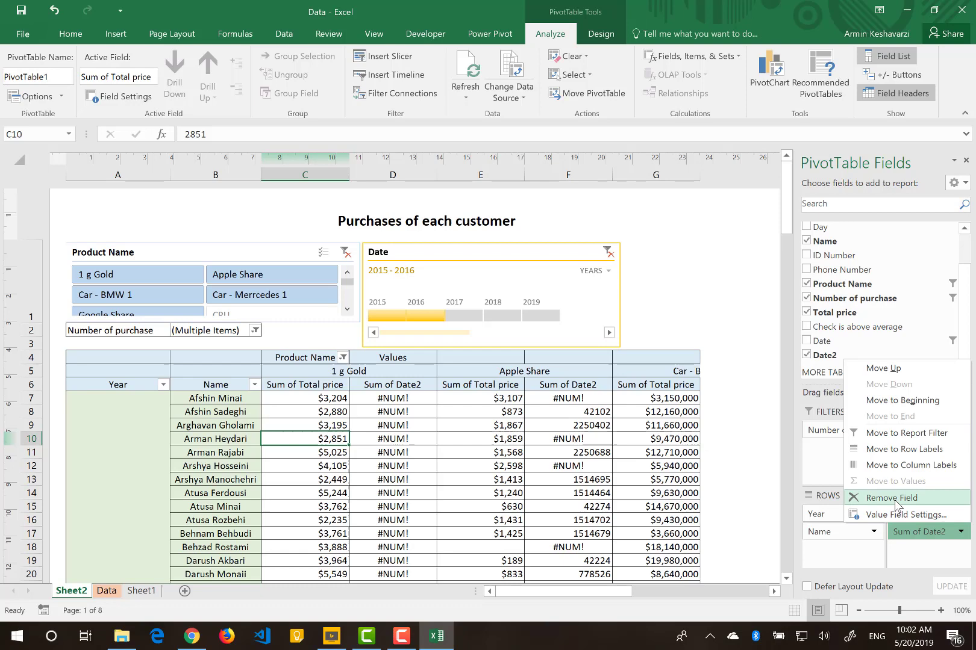
left_click(896, 501)
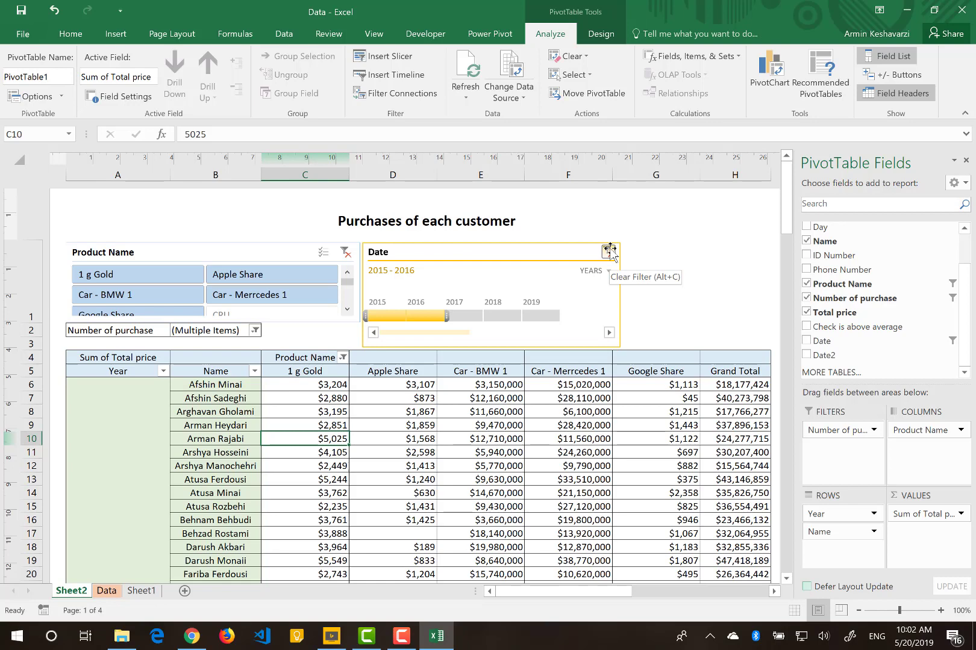
Step: Start another calculated field for the pivot table and name it Unit Price
left_click(705, 59)
left_click(687, 75)
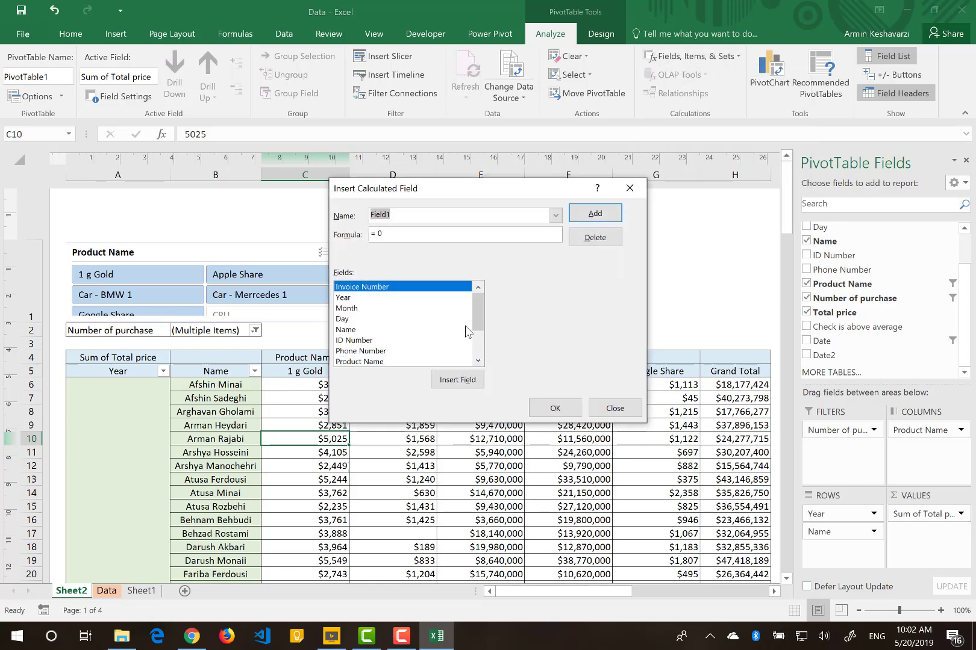
left_click_drag(477, 328, 470, 344)
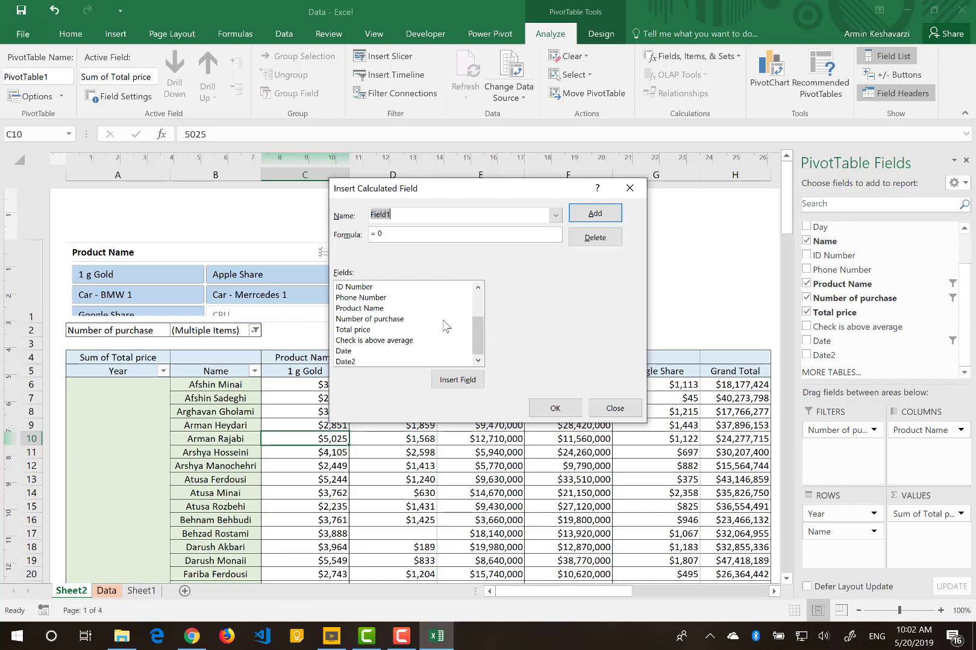
left_click_drag(478, 330, 479, 327)
type("Uing")
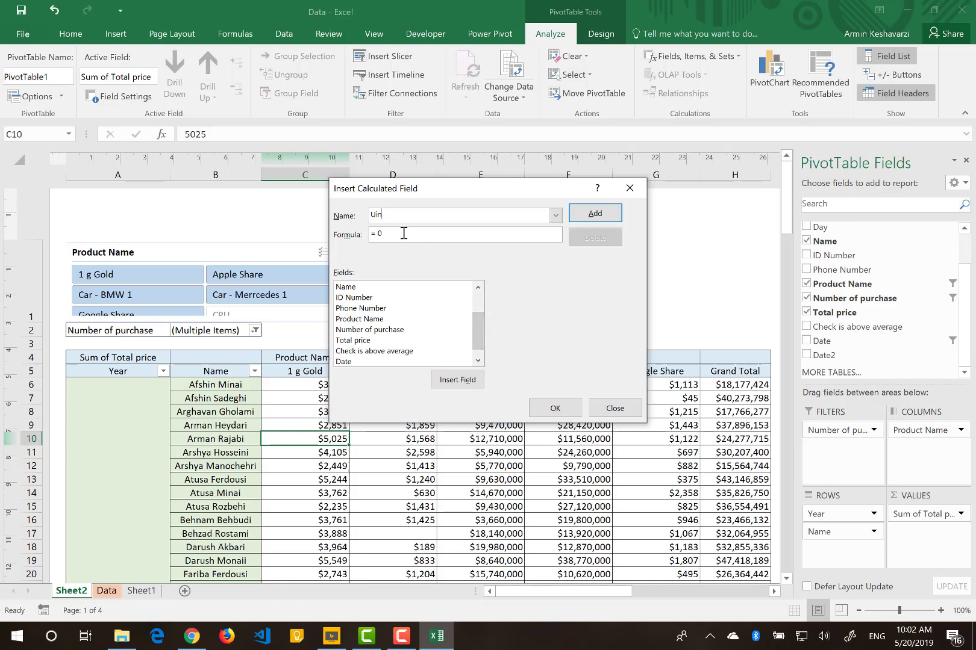
key("BackSpace")
key("BackSpace")
key("BackSpace")
type("nit Price")
Step: Define the Unit Price formula as ='Total price'/'Number of purchase' and add the calculated field to the pivot table
left_click(403, 233)
key("BackSpace")
left_click(386, 341)
double_click(386, 341)
type("/")
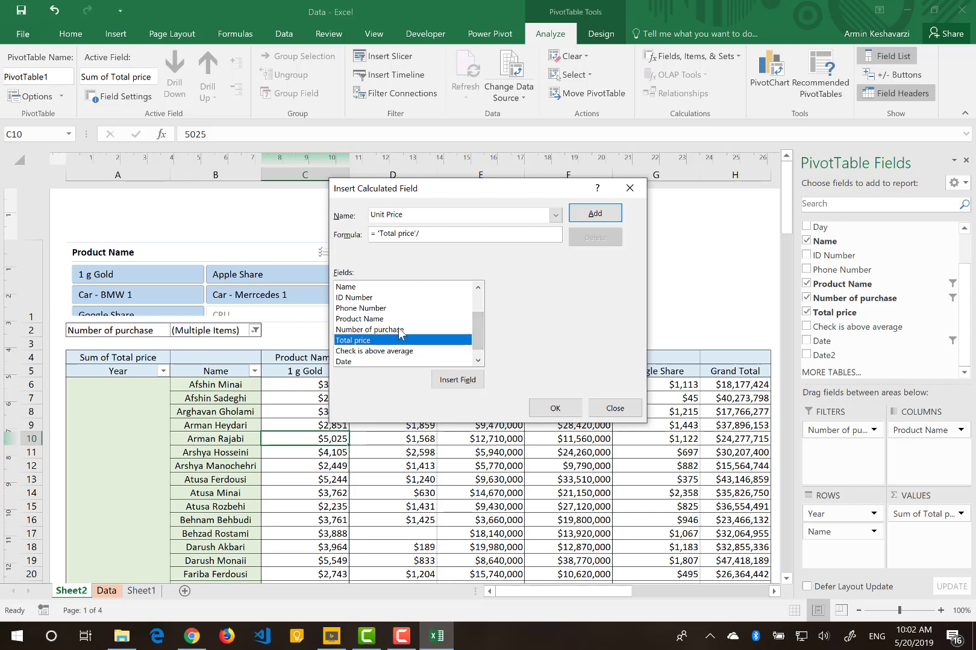
left_click(400, 331)
double_click(400, 331)
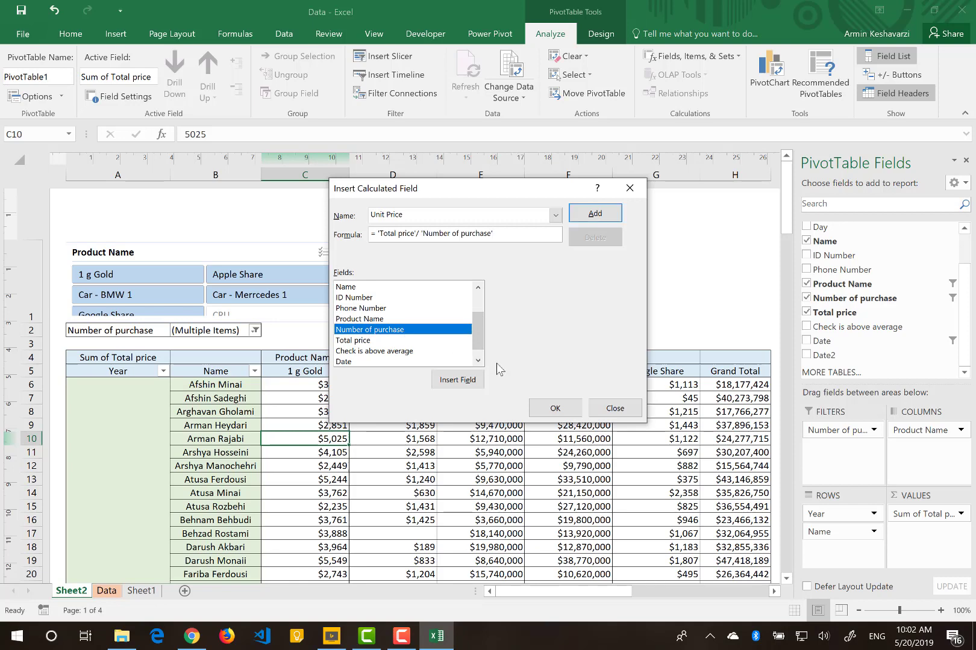
left_click(597, 219)
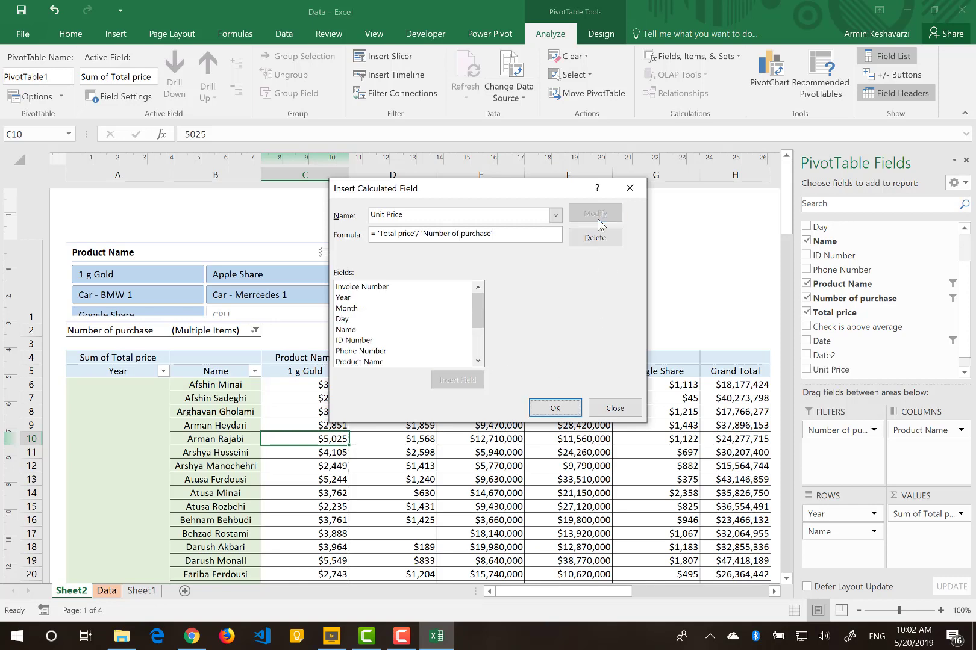
left_click(554, 409)
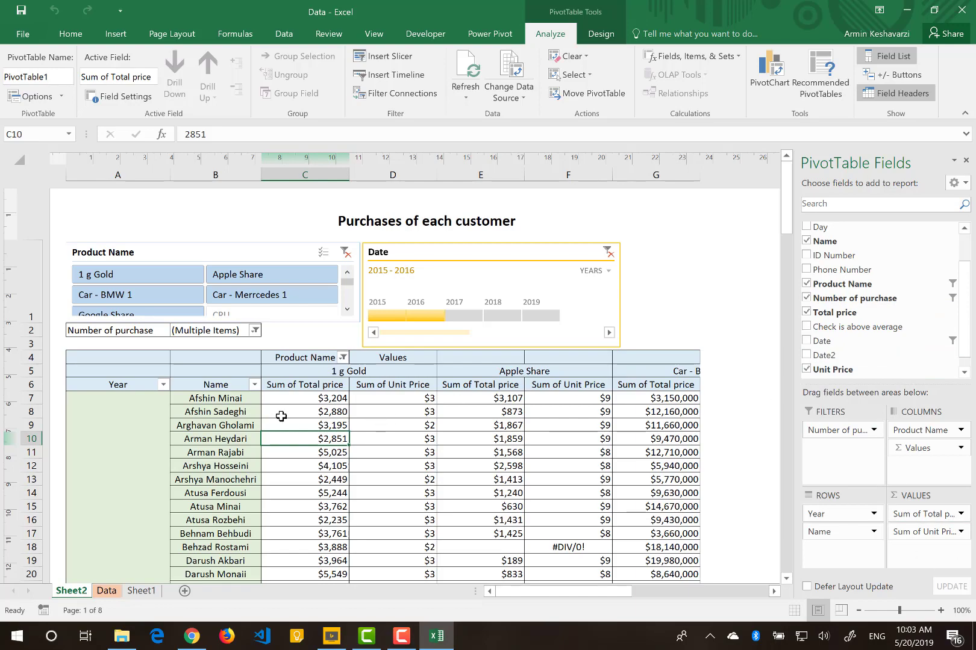
Step: Examine the Sum of Unit Price columns in the pivot table, including the Apple Share cell in row 18
scroll(280, 416, "down", 3)
scroll(281, 416, "down", 2)
scroll(281, 416, "up", 4)
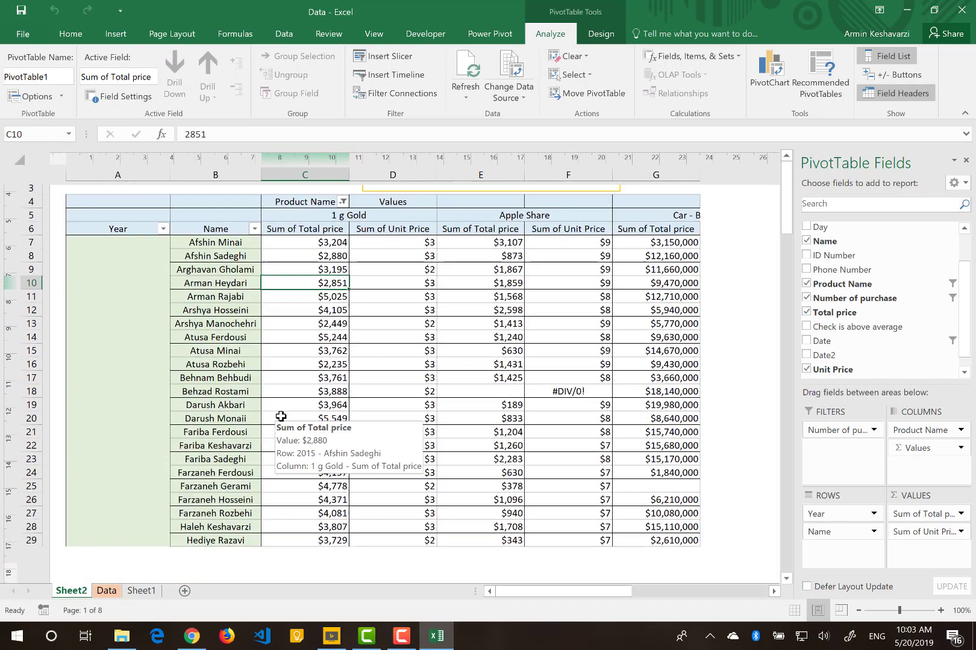
scroll(613, 432, "down", 1)
mouse_move(587, 408)
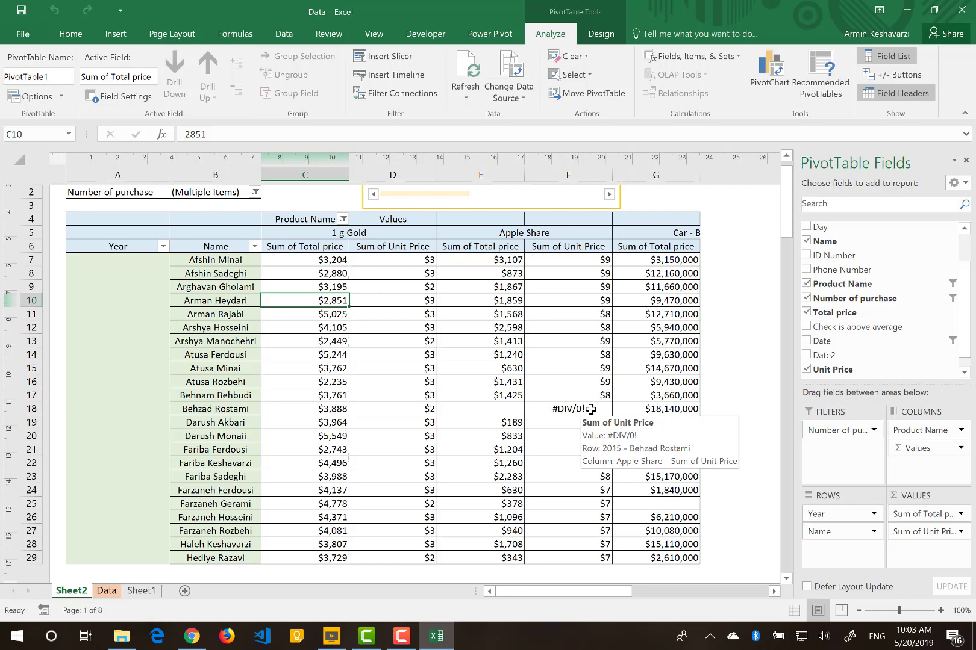
Step: Check whether the calculated fields Date2 and Unit Price are offered for a slicer, and cancel without inserting one
scroll(591, 409, "up", 3)
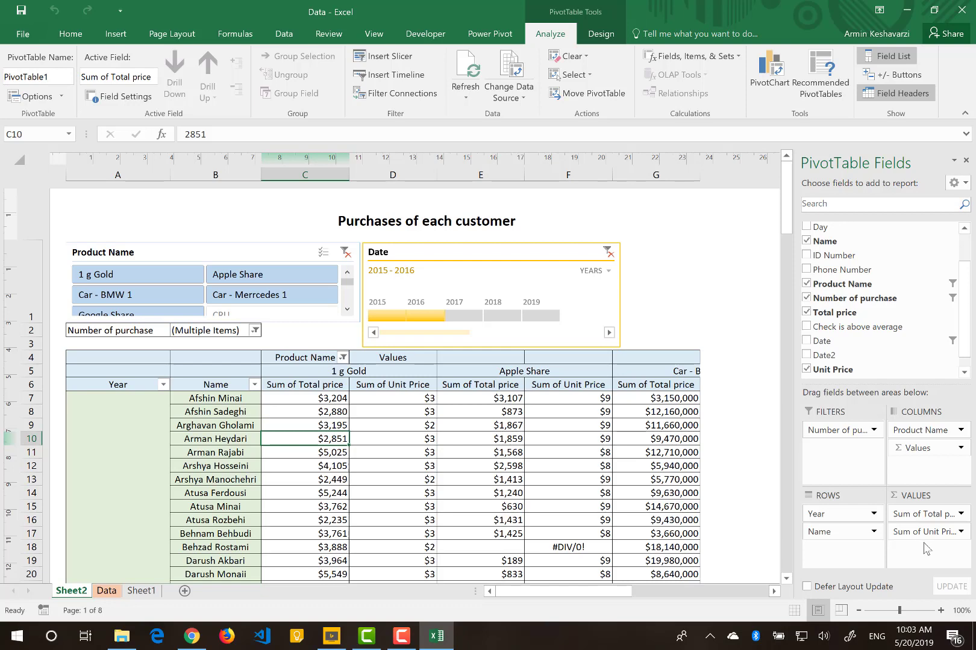
mouse_move(678, 432)
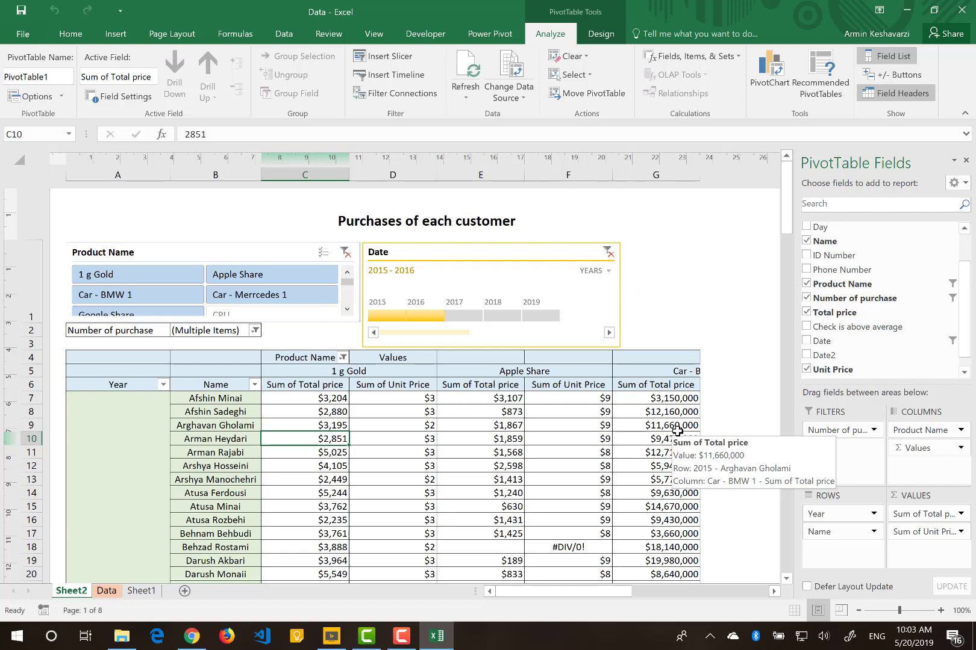
left_click_drag(833, 369, 871, 359)
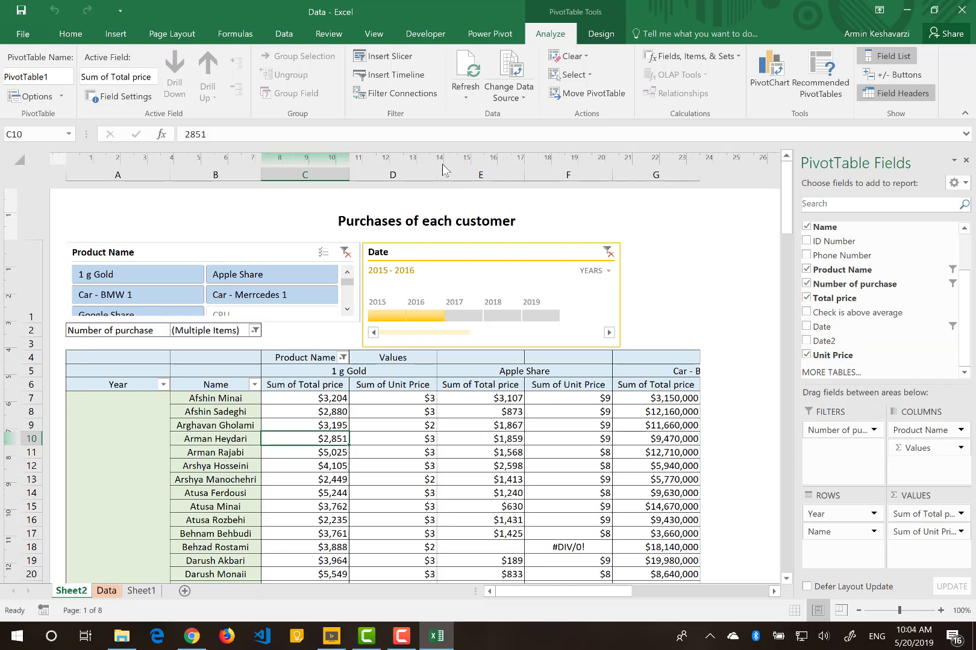
left_click(397, 59)
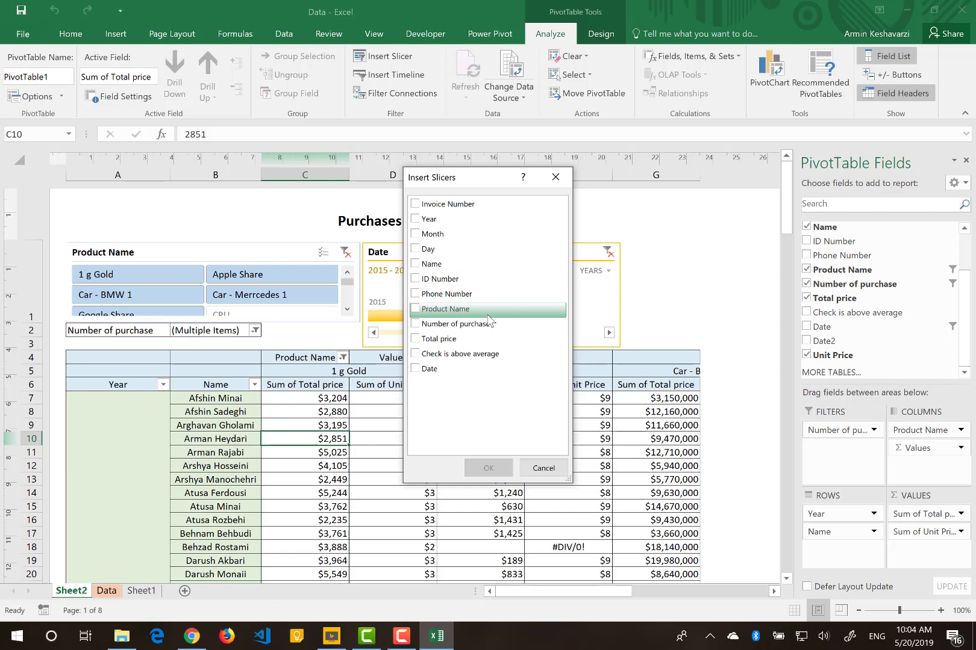
left_click(556, 472)
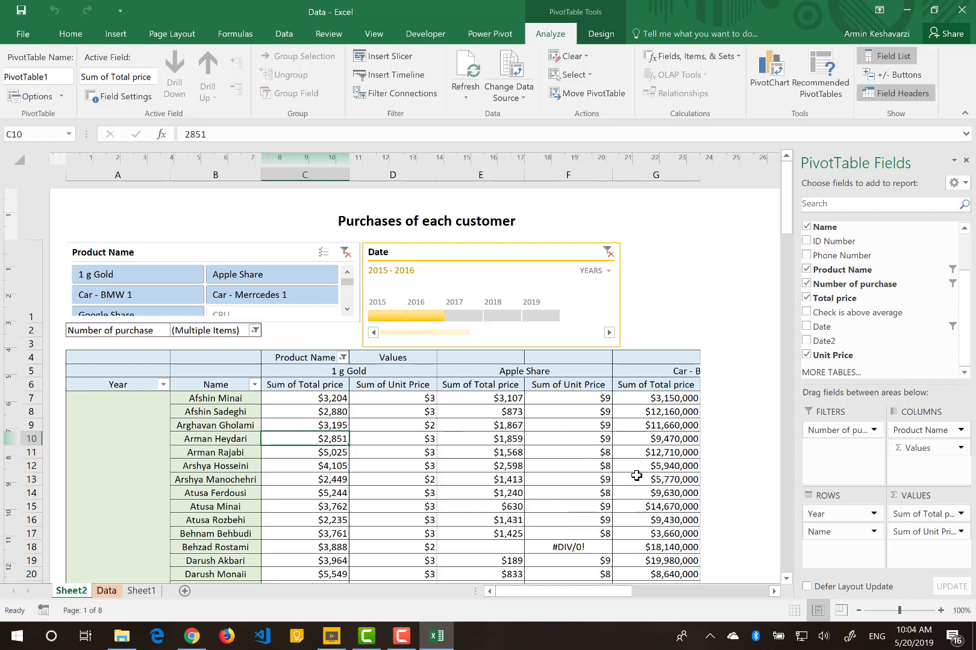
mouse_move(636, 476)
mouse_move(588, 395)
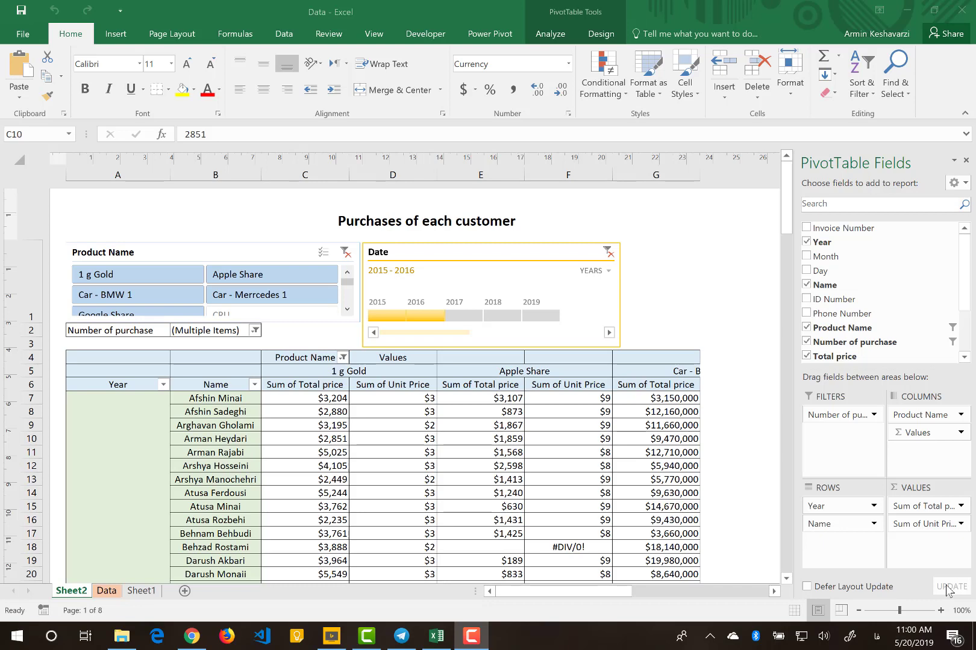
Step: Delete the calculated field Date2 from the pivot table
left_click(507, 452)
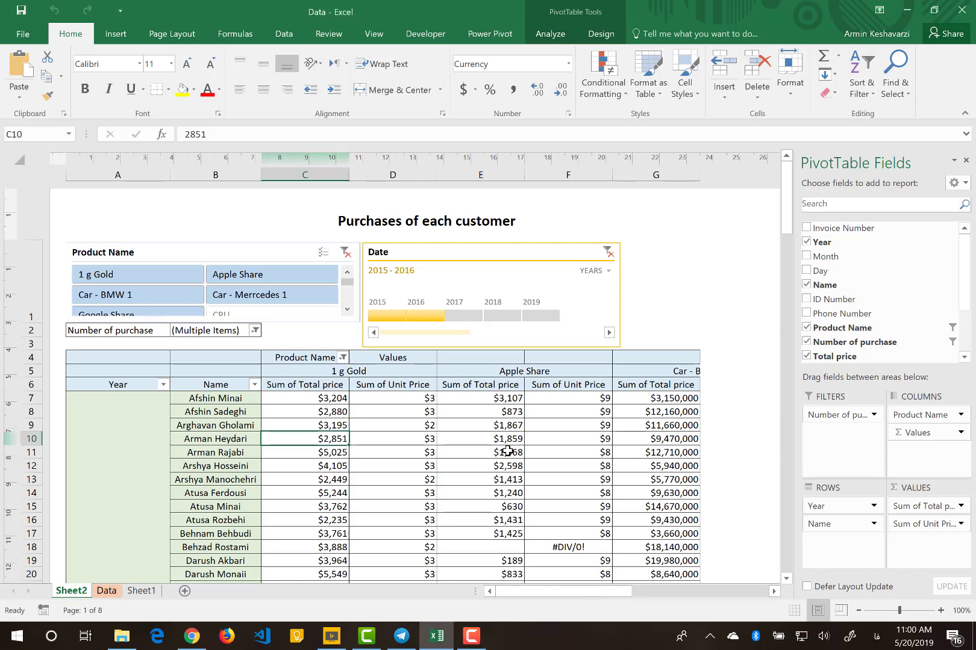
left_click(549, 34)
left_click(698, 57)
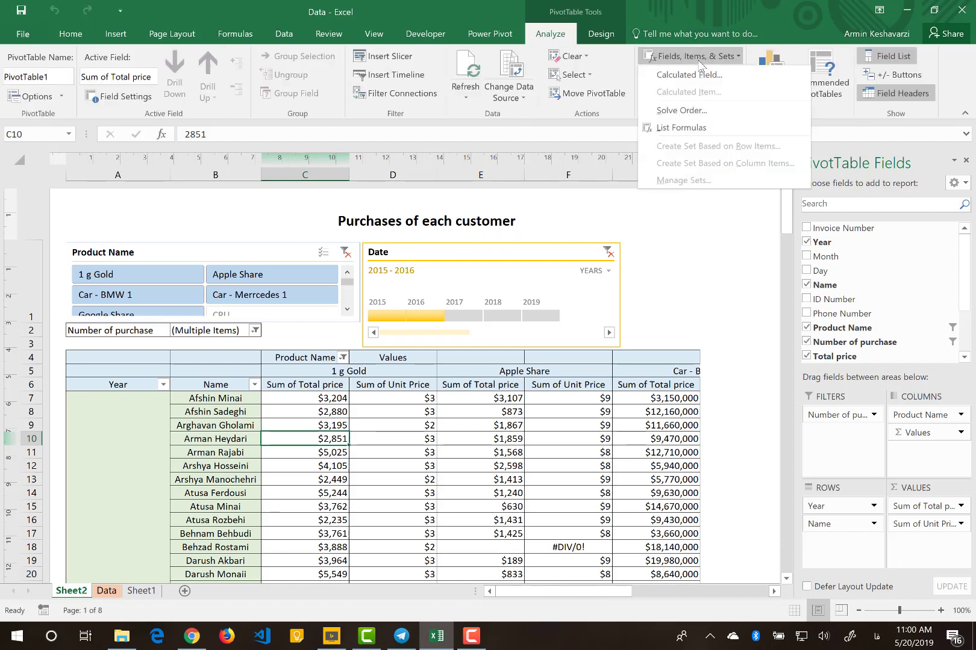
left_click(689, 74)
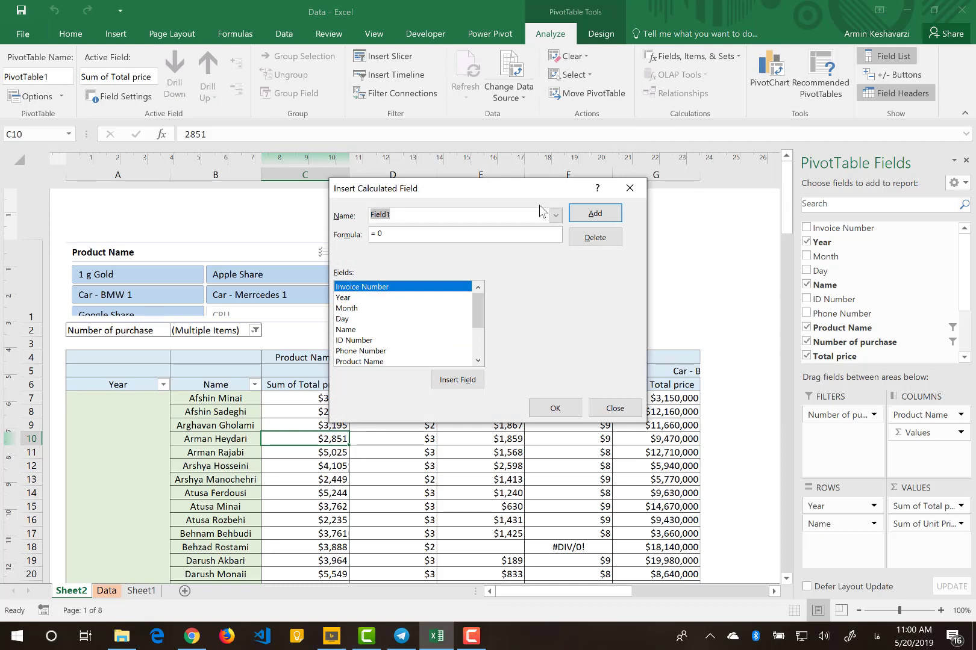
left_click(555, 215)
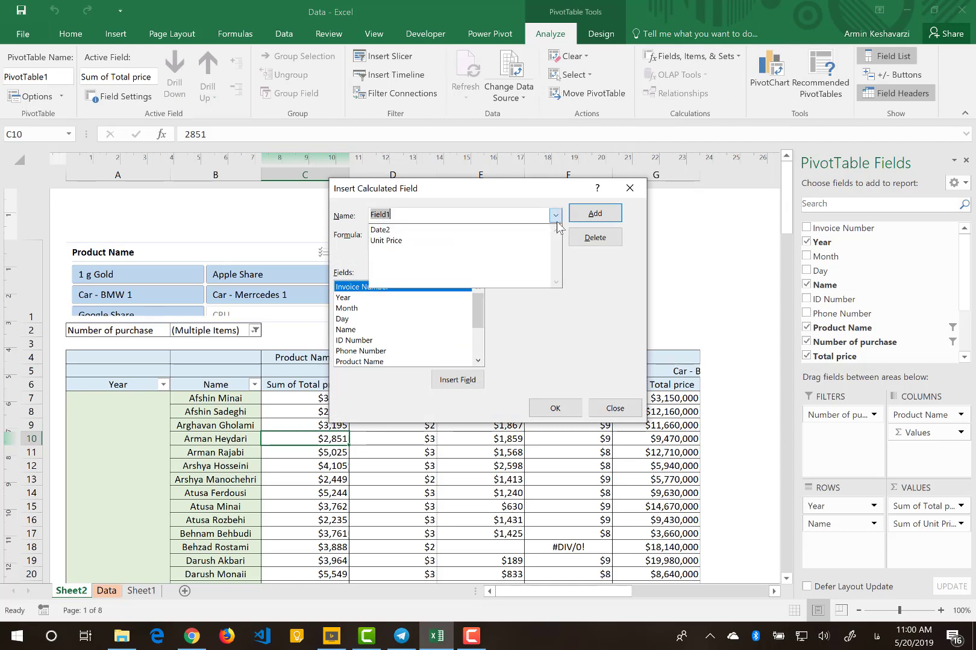
left_click(468, 231)
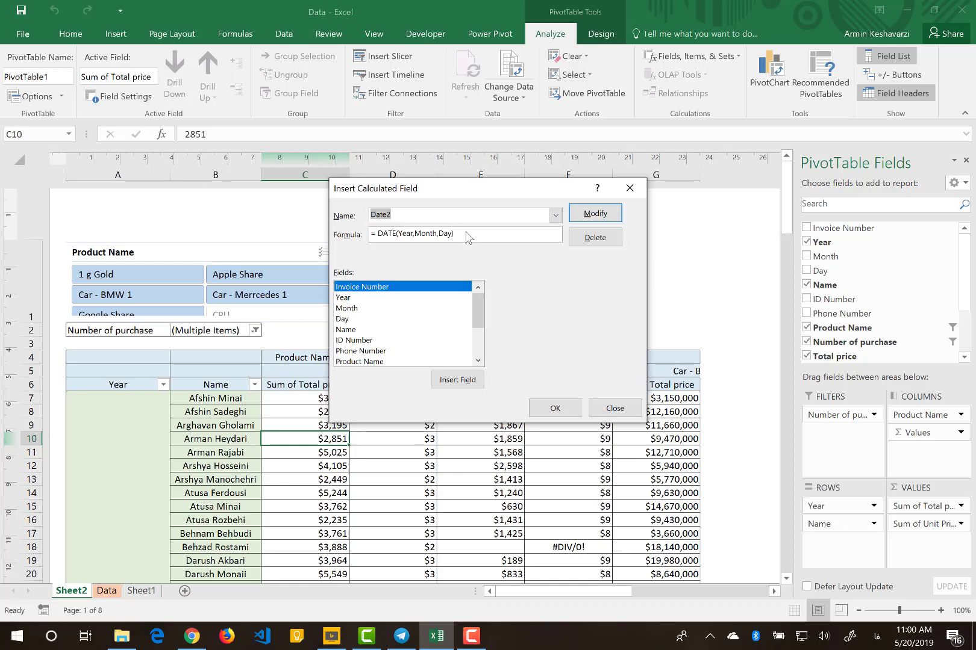
left_click(617, 238)
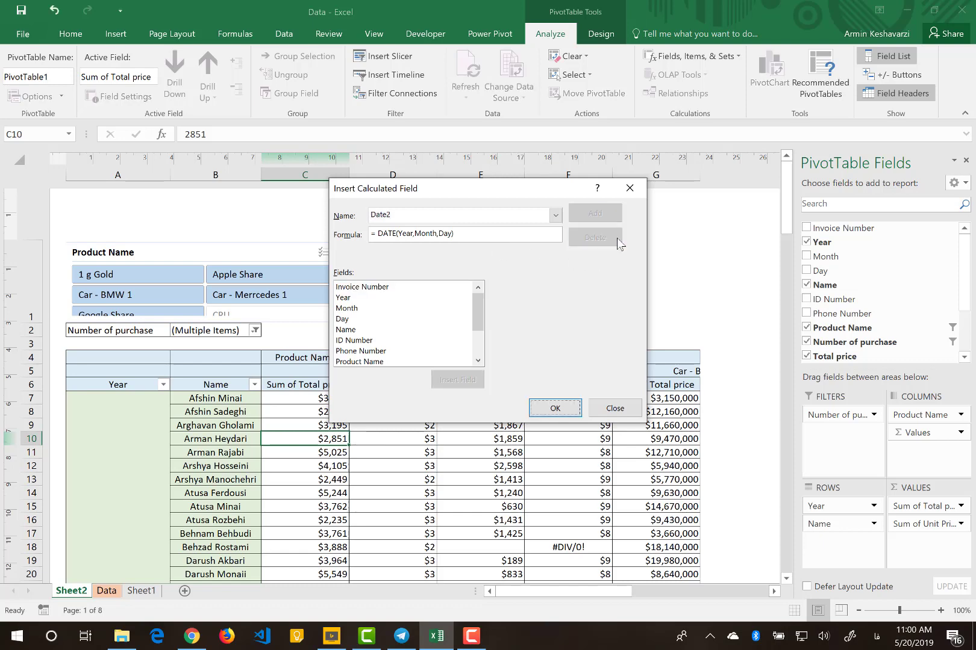
Step: Load the Unit Price calculated field to review its formula, and confirm the calculated field changes
left_click(555, 215)
left_click(471, 230)
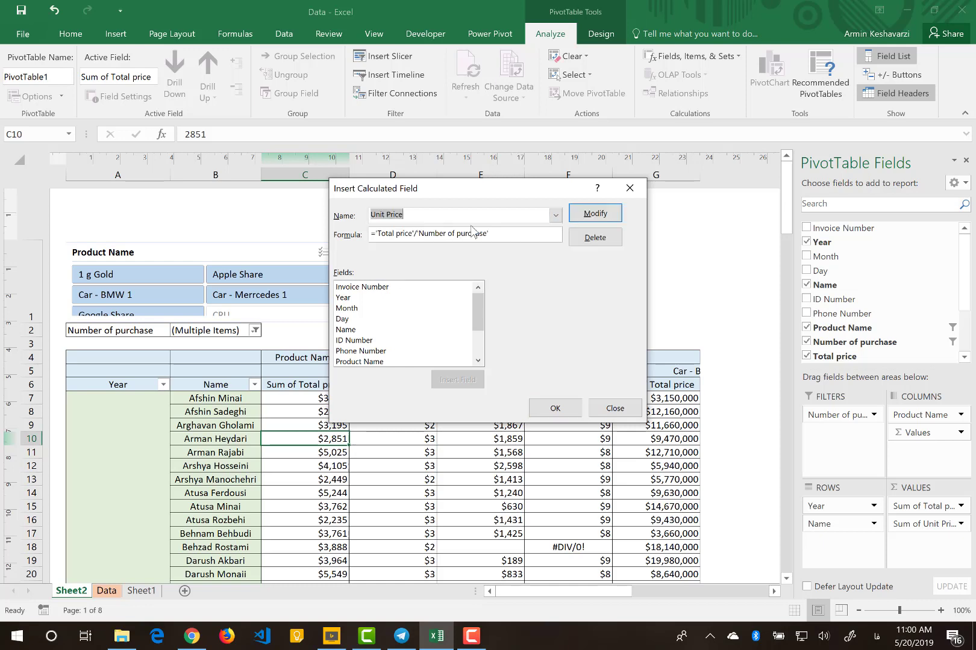
left_click(489, 234)
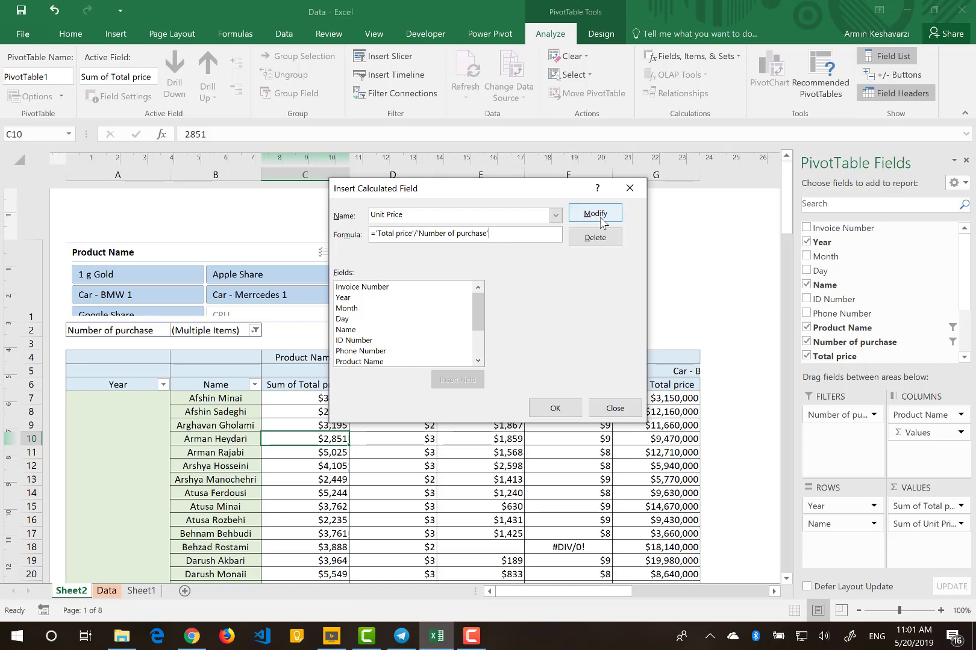
left_click(566, 414)
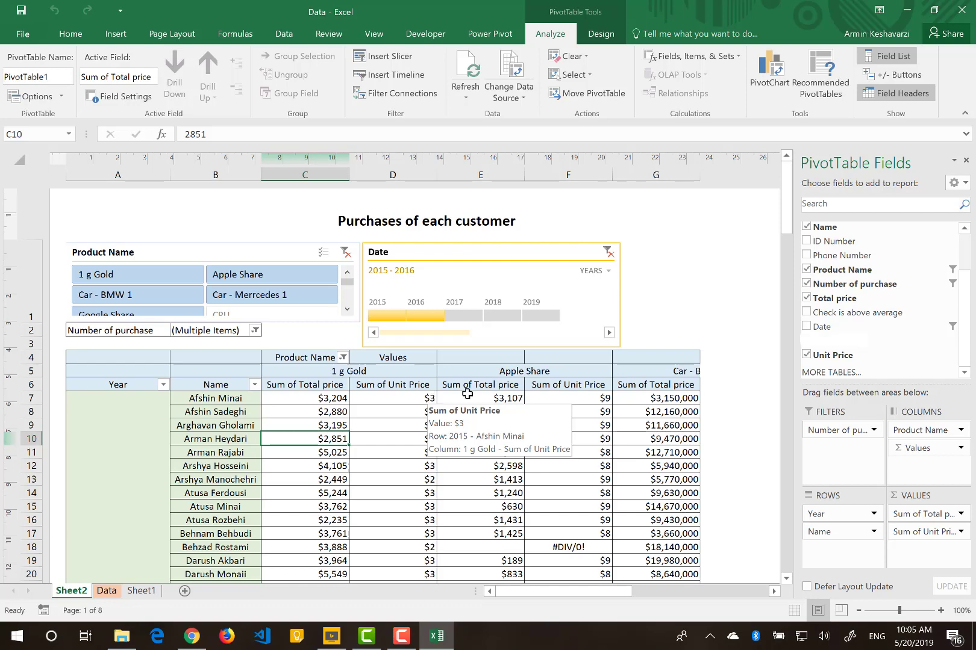
Step: Examine the summary functions and the Show Values As calculations available in the value field settings of Sum of Total price
left_click(961, 514)
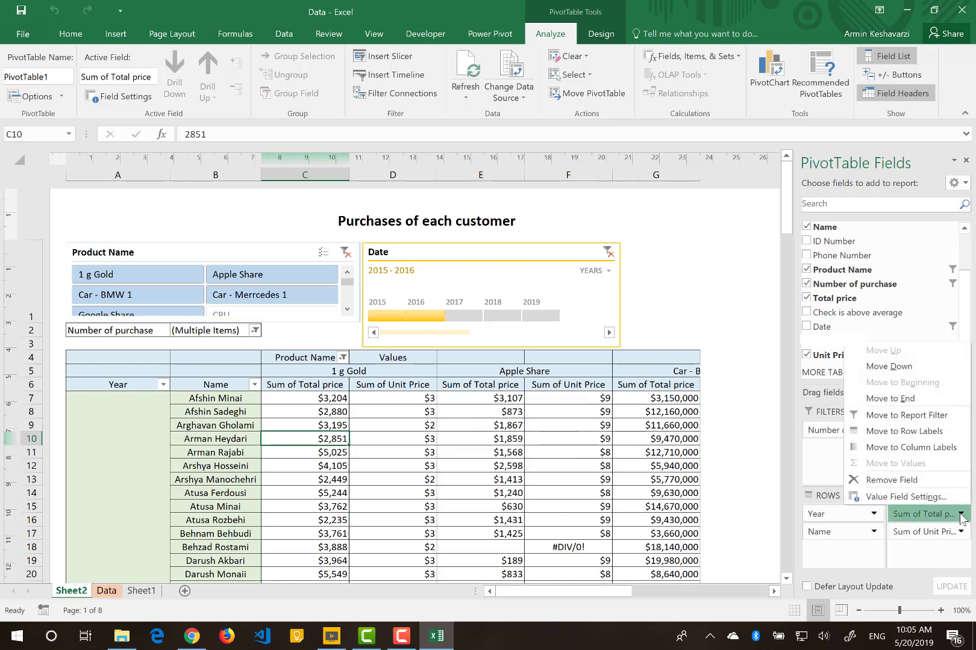
left_click(929, 497)
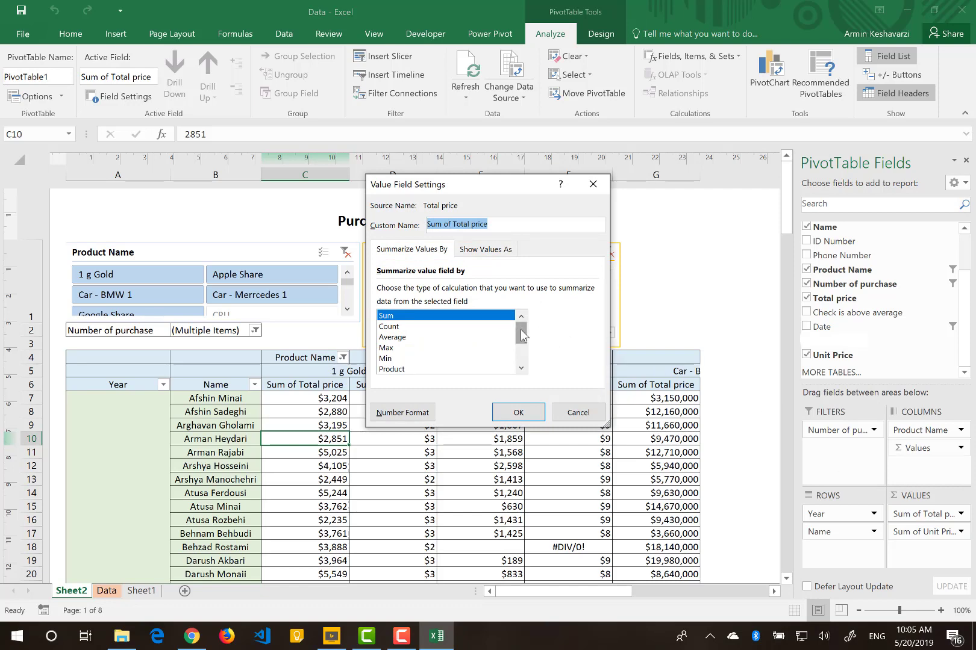
mouse_move(521, 329)
left_mouse_down()
mouse_move(501, 317)
mouse_move(519, 355)
mouse_move(520, 322)
left_mouse_up()
left_click(499, 251)
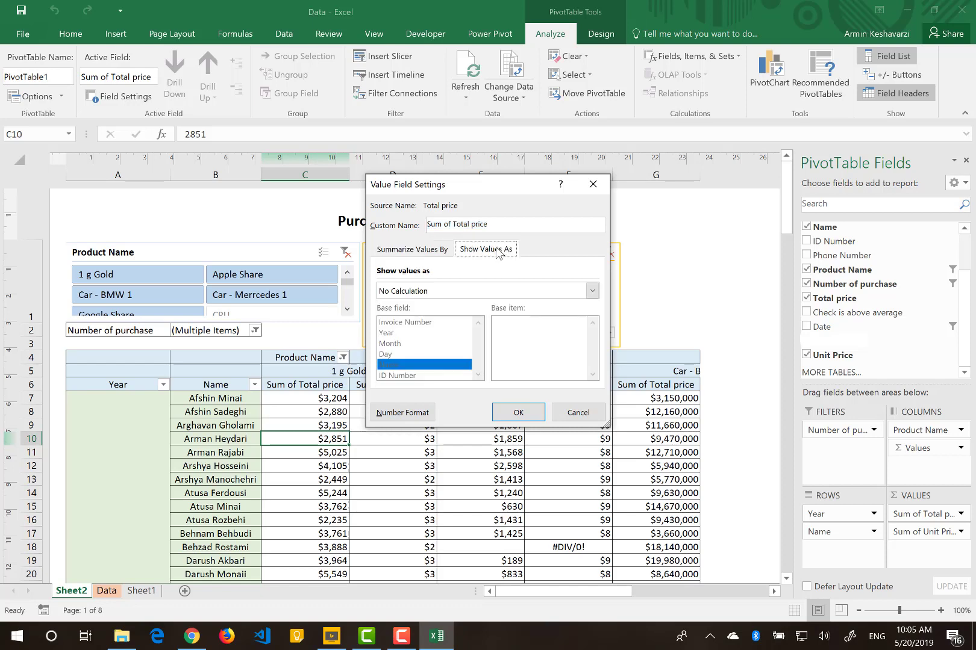
left_click(461, 292)
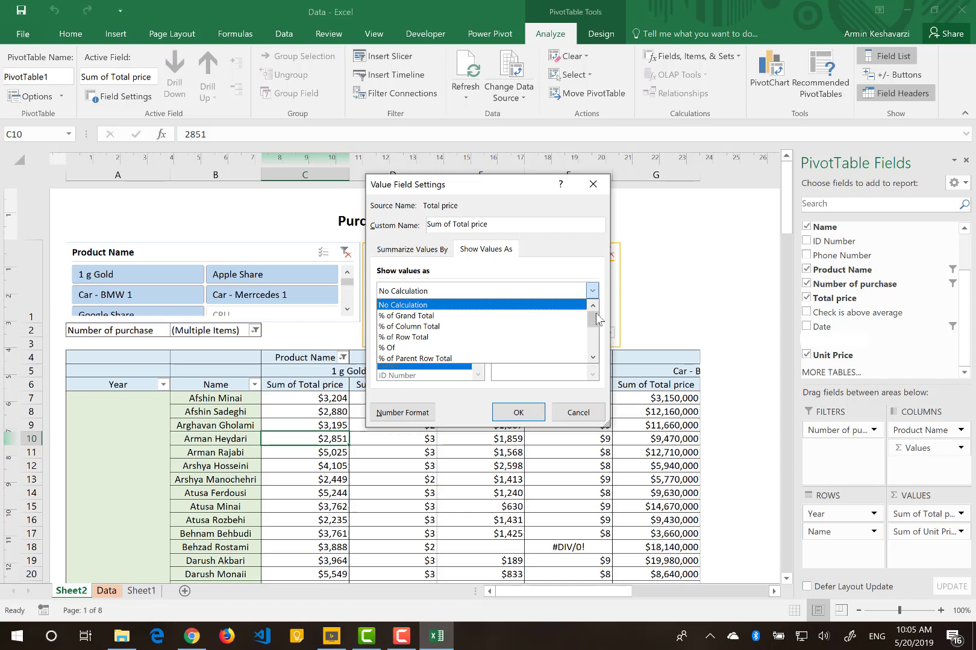
left_click_drag(595, 317, 587, 366)
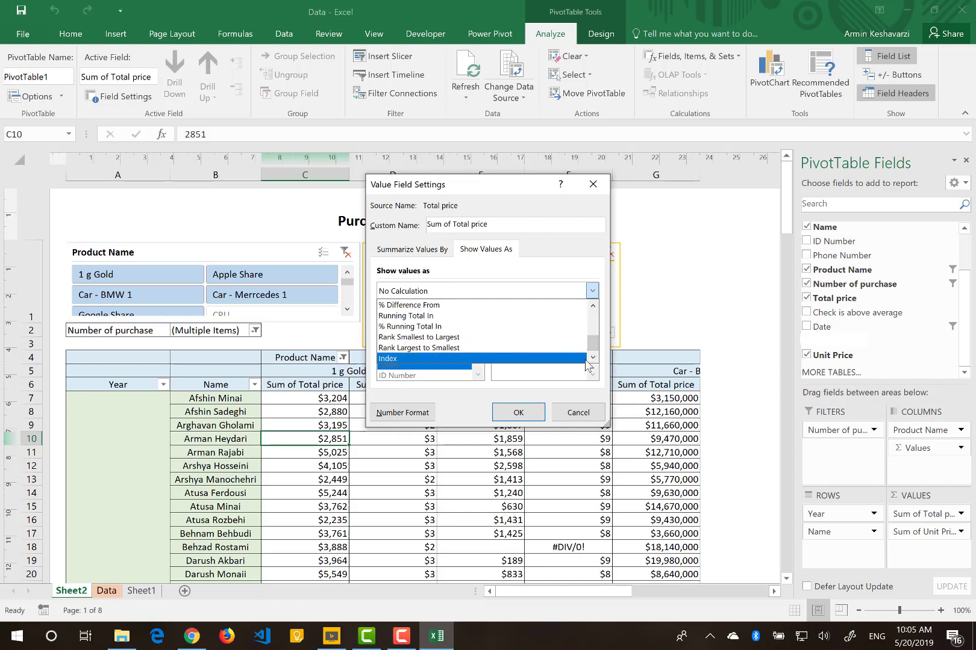